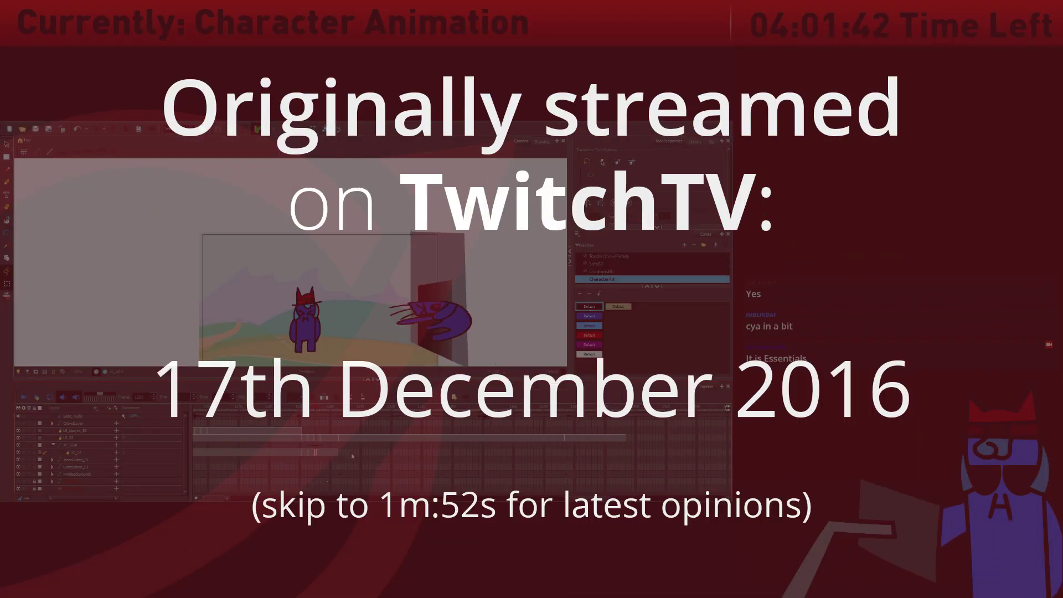
pyautogui.moveTo(309, 415)
pyautogui.mouseDown()
pyautogui.moveTo(298, 407)
pyautogui.moveTo(314, 408)
pyautogui.mouseUp()
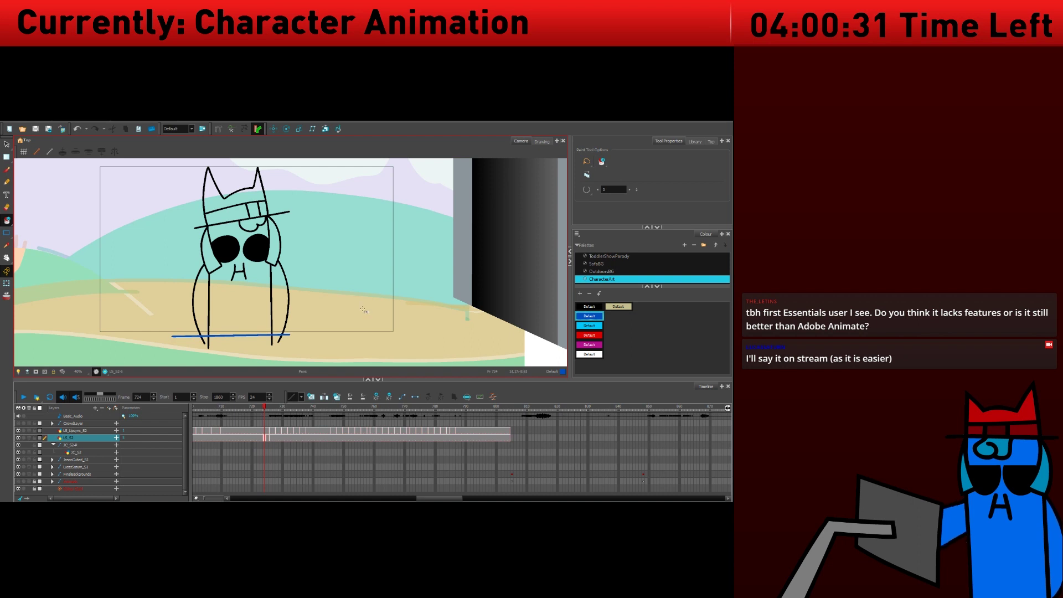
# Fill the character's body and face dark blue, the hair light blue and the hat red in the drawing at frame 724.
pyautogui.moveTo(282, 307); pyautogui.dragTo(202, 305)
pyautogui.click(589, 325)
pyautogui.moveTo(277, 241)
pyautogui.mouseDown()
pyautogui.moveTo(252, 226)
pyautogui.moveTo(210, 252)
pyautogui.mouseUp()
pyautogui.click(588, 335)
pyautogui.click(232, 213)
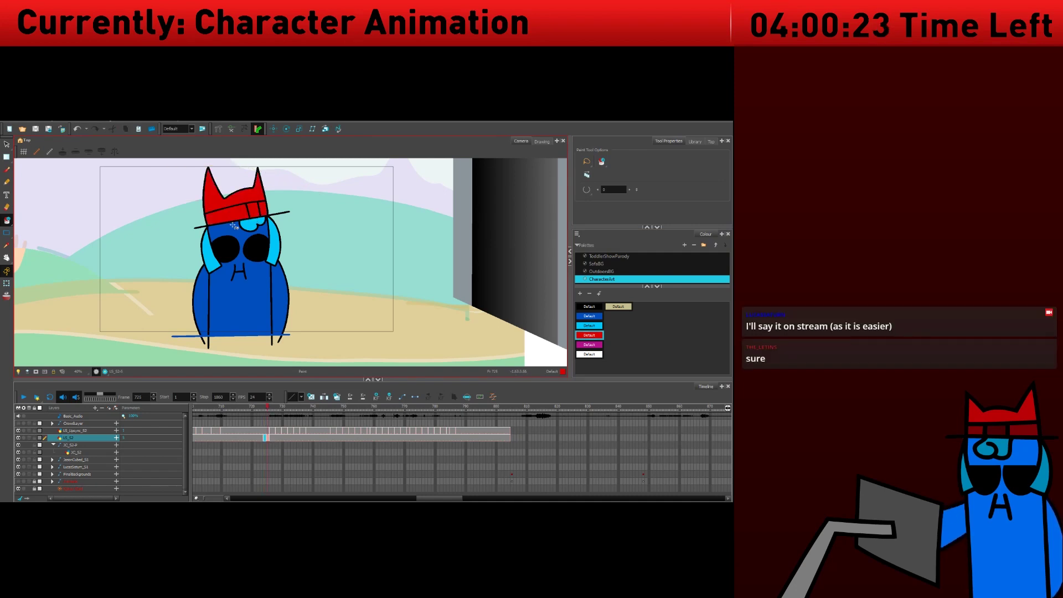
# In the next character drawing, close the body's open bottom edge with a dark blue line and fill the body and face dark blue.
pyautogui.press('.')
pyautogui.click(600, 318)
pyautogui.hotkey('alt', 'b')
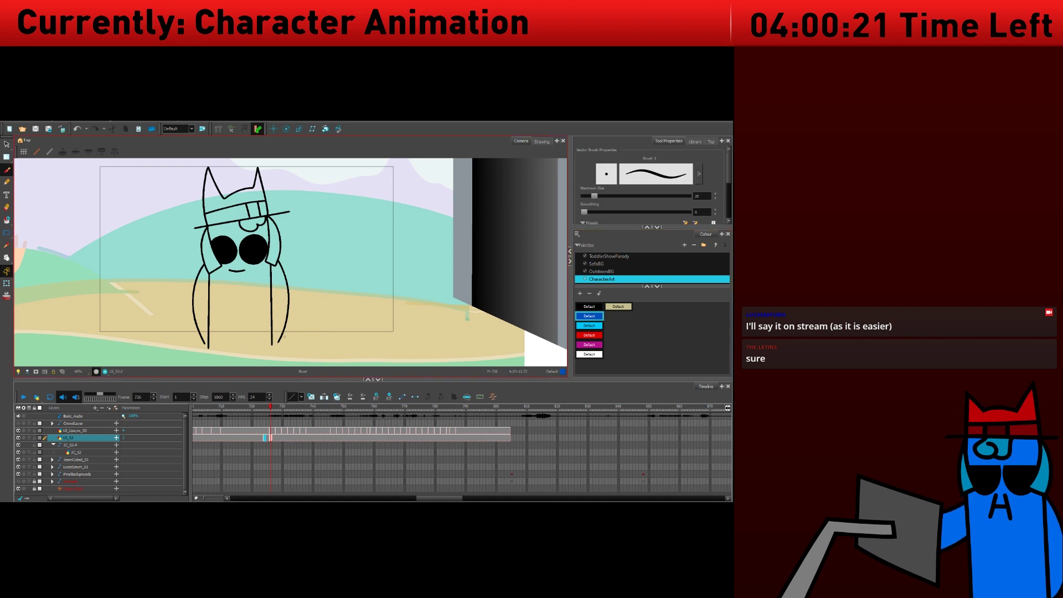
pyautogui.moveTo(190, 337); pyautogui.dragTo(288, 336)
pyautogui.click(6, 220)
pyautogui.click(269, 311)
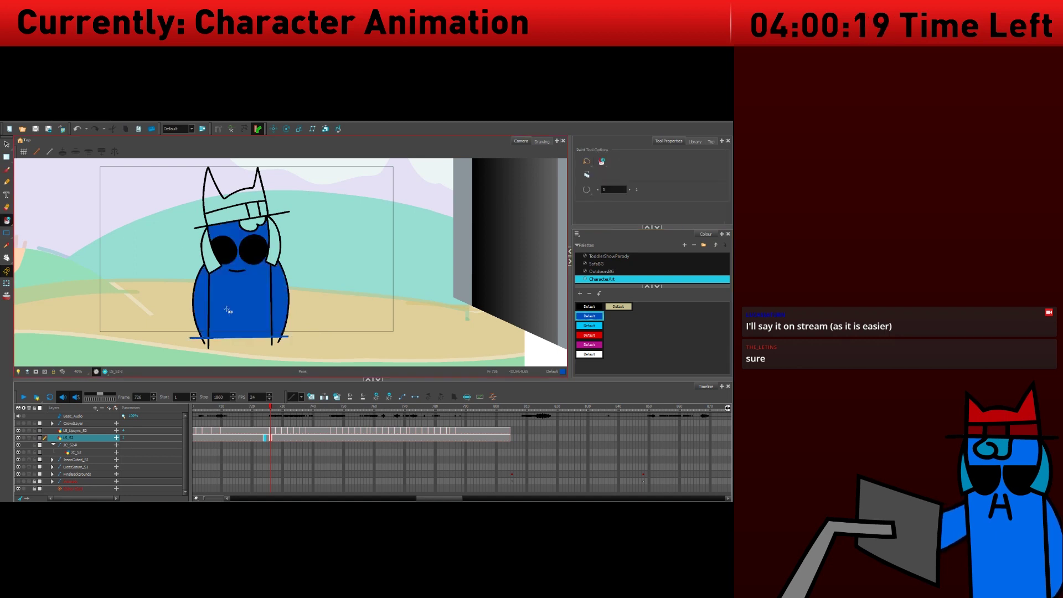
# Fill the hair and forehead curl light blue and the hat red in the same drawing.
pyautogui.click(589, 326)
pyautogui.click(251, 224)
pyautogui.click(211, 256)
pyautogui.click(273, 249)
pyautogui.click(589, 335)
pyautogui.click(230, 196)
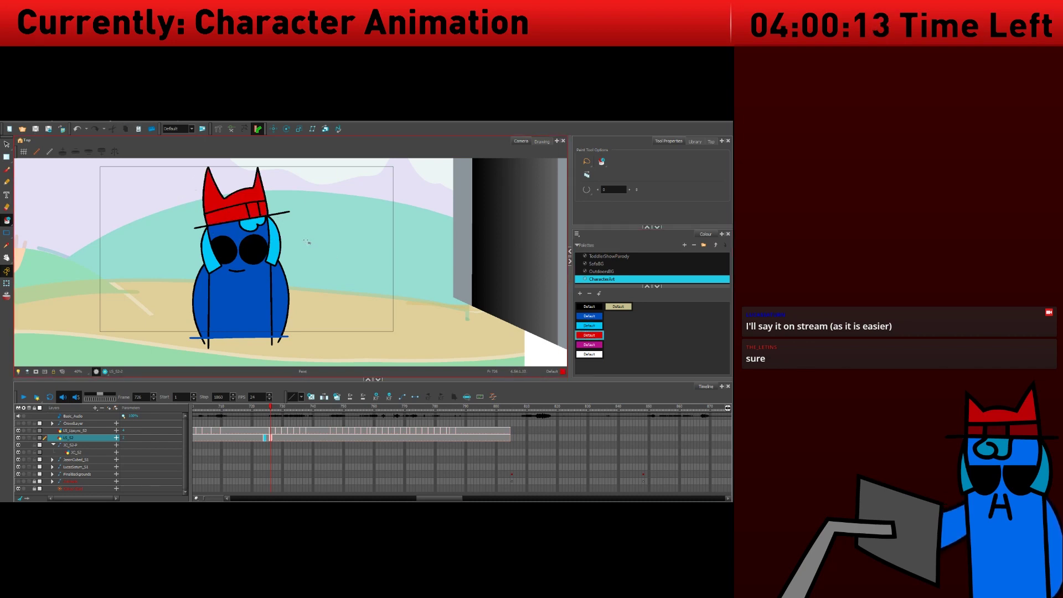
# Add a drawing layer, draw a long four-sided shape beside the character with a black brush, and fill it black.
pyautogui.scroll(-2, 311, 242)
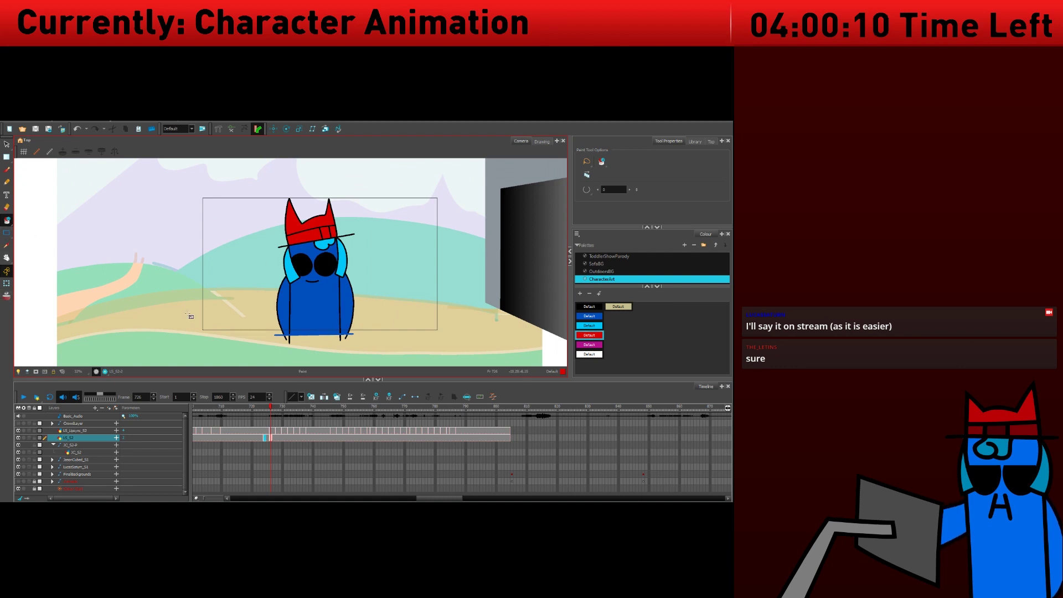
pyautogui.hotkey('ctrl', 'r')
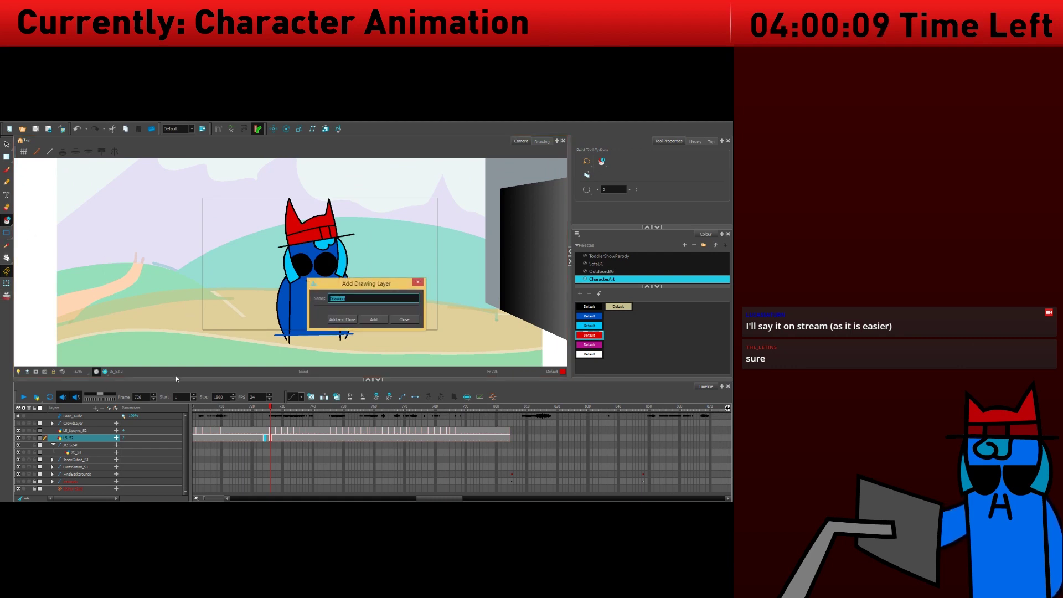
pyautogui.press('Return')
pyautogui.click(585, 308)
pyautogui.hotkey('alt', 'b')
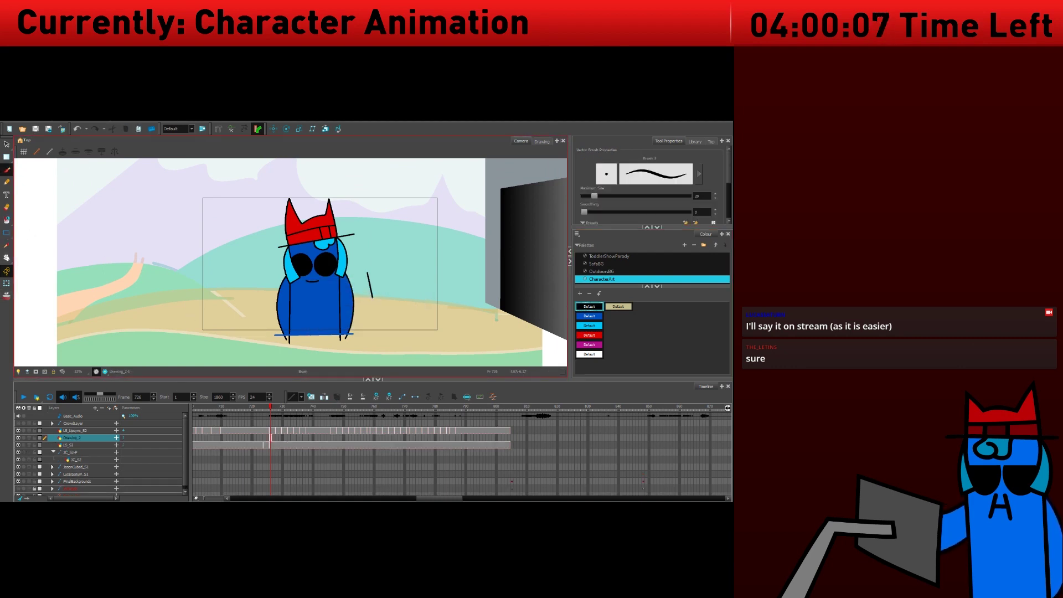
pyautogui.moveTo(372, 298)
pyautogui.mouseDown()
pyautogui.moveTo(476, 268)
pyautogui.moveTo(476, 258)
pyautogui.moveTo(367, 271)
pyautogui.mouseUp()
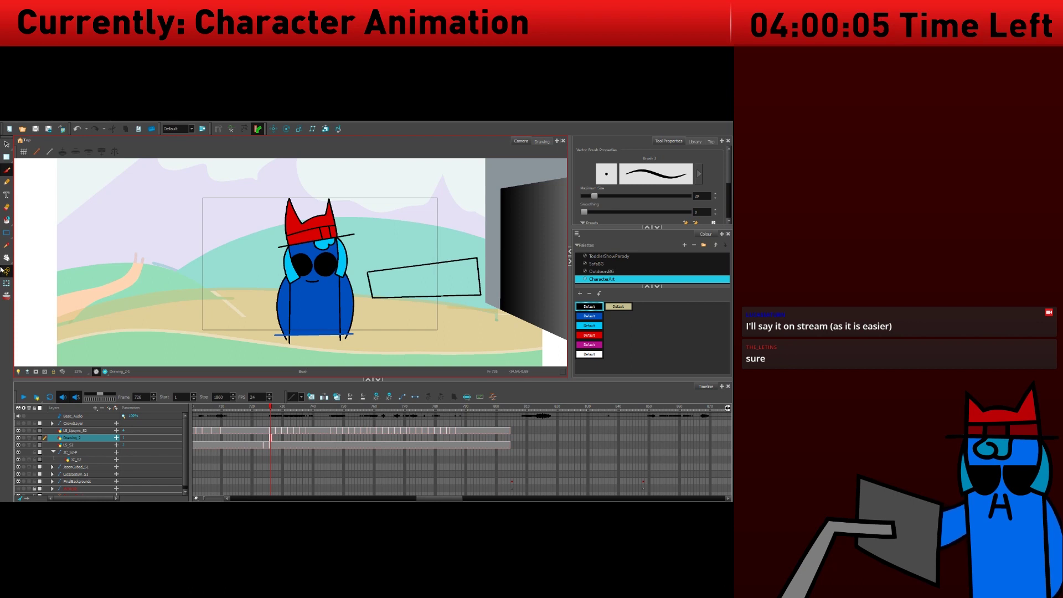
pyautogui.click(7, 220)
pyautogui.click(424, 278)
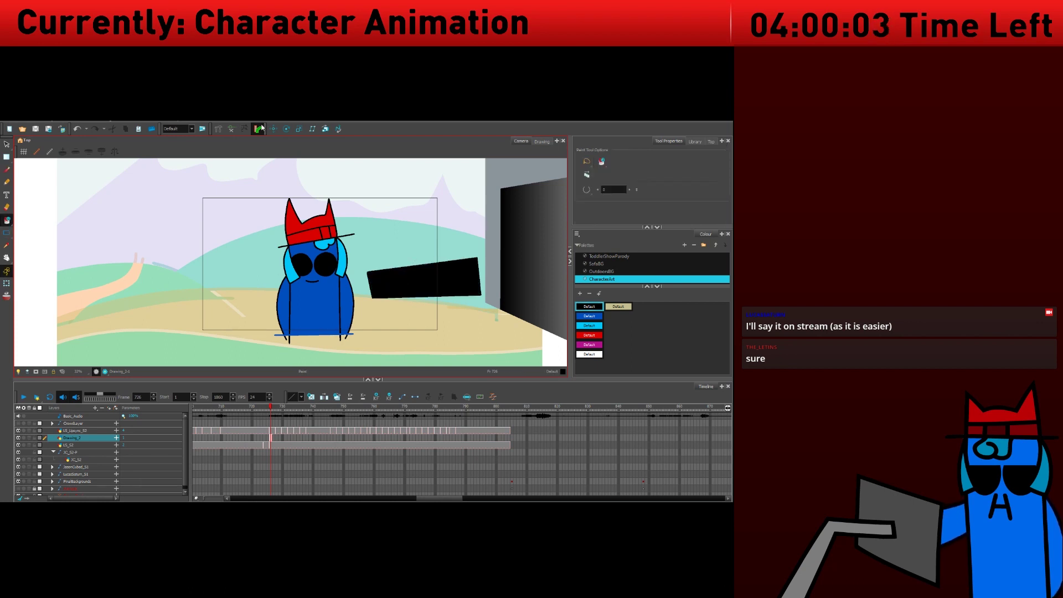
# Rig the black shape with two bones running along its length, joined at its middle.
pyautogui.click(218, 128)
pyautogui.click(373, 284)
pyautogui.click(424, 281)
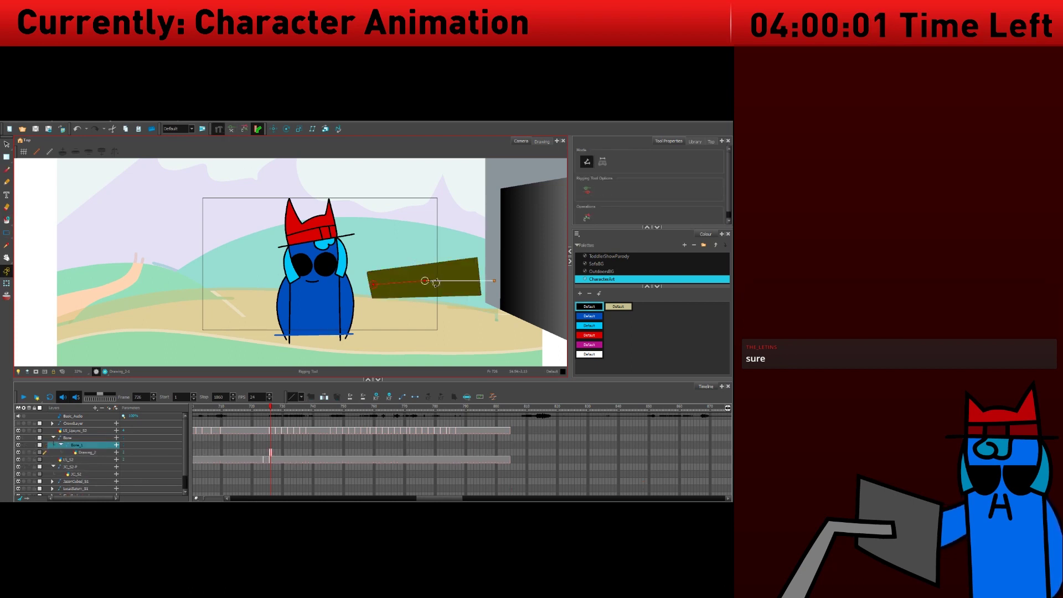
# Bend the rigged shape at its middle joint and adjust the joint and end positions to pose it.
pyautogui.hotkey('shift', 't')
pyautogui.moveTo(494, 281); pyautogui.dragTo(453, 210)
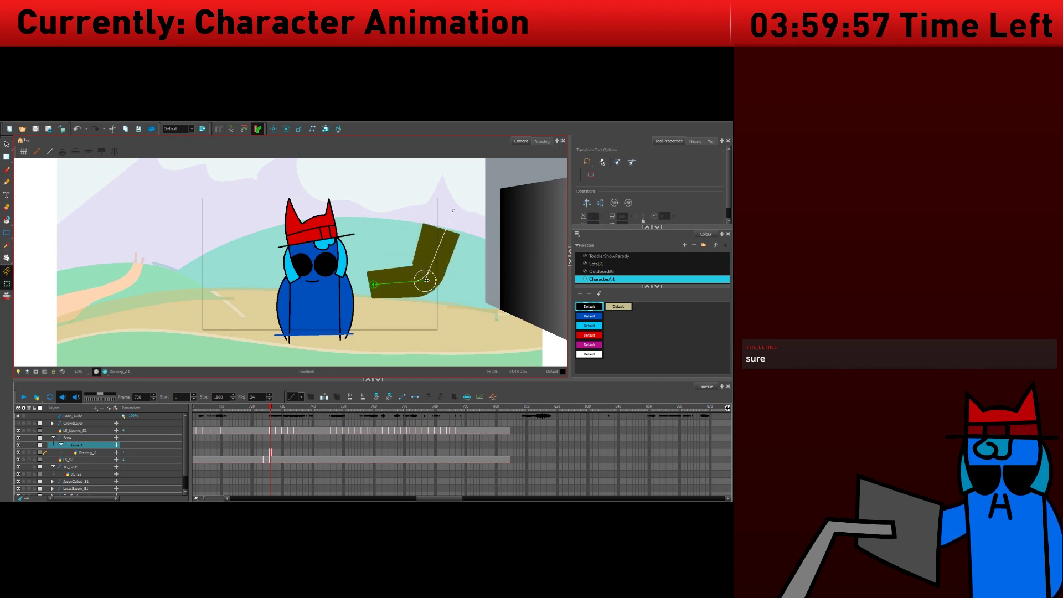
pyautogui.moveTo(423, 278); pyautogui.dragTo(434, 269)
pyautogui.click(435, 220)
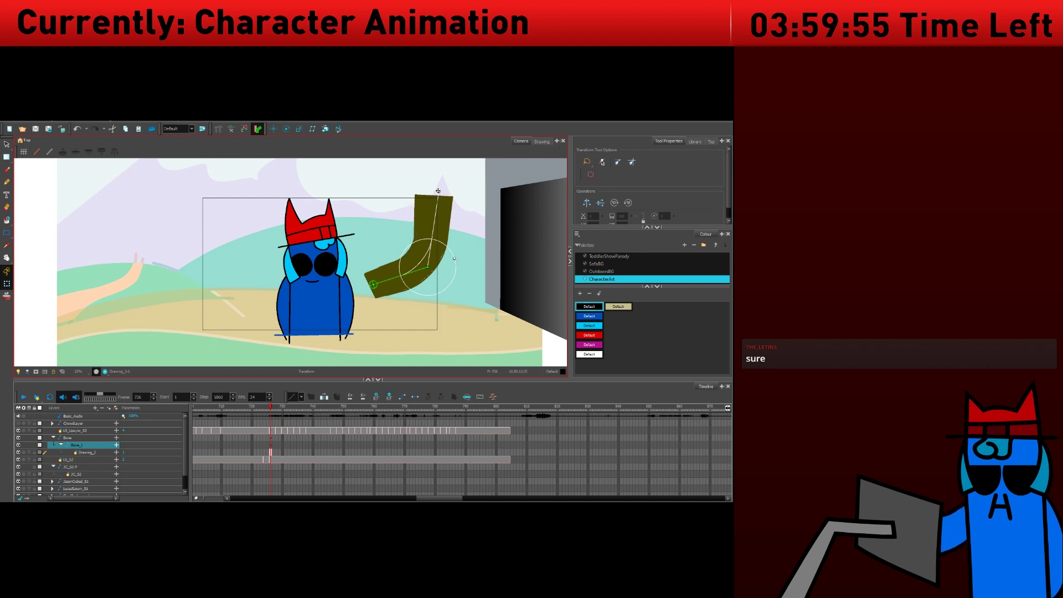
pyautogui.moveTo(436, 220); pyautogui.dragTo(413, 249)
# Delete the rigged test shape's layers from the timeline.
pyautogui.rightClick(79, 447)
pyautogui.click(97, 328)
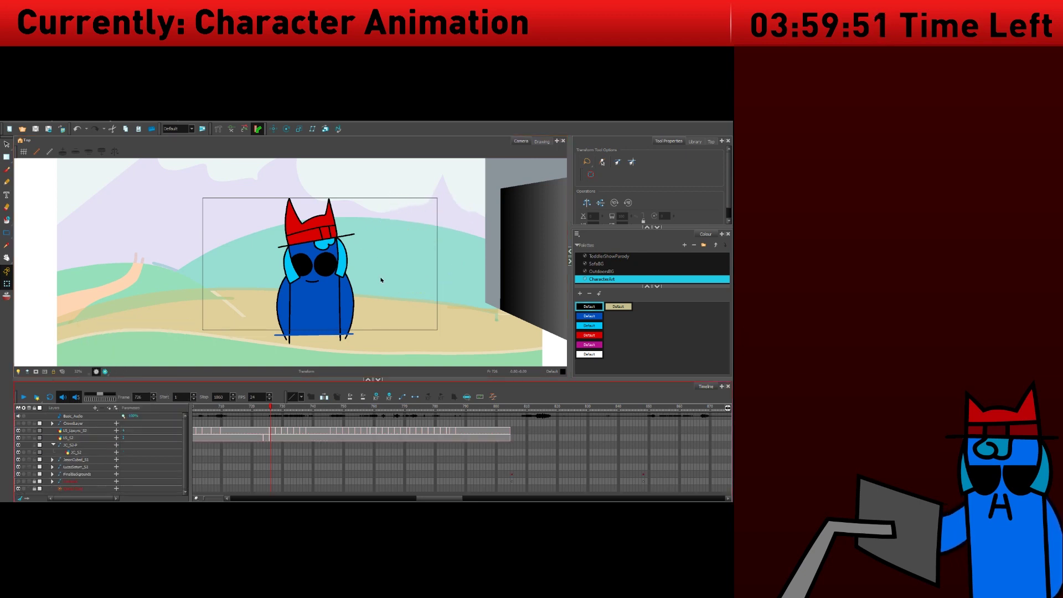
pyautogui.moveTo(385, 268); pyautogui.dragTo(417, 271)
# Step through the character's frames from 724 onward to examine its mouth drawings.
pyautogui.click(265, 409)
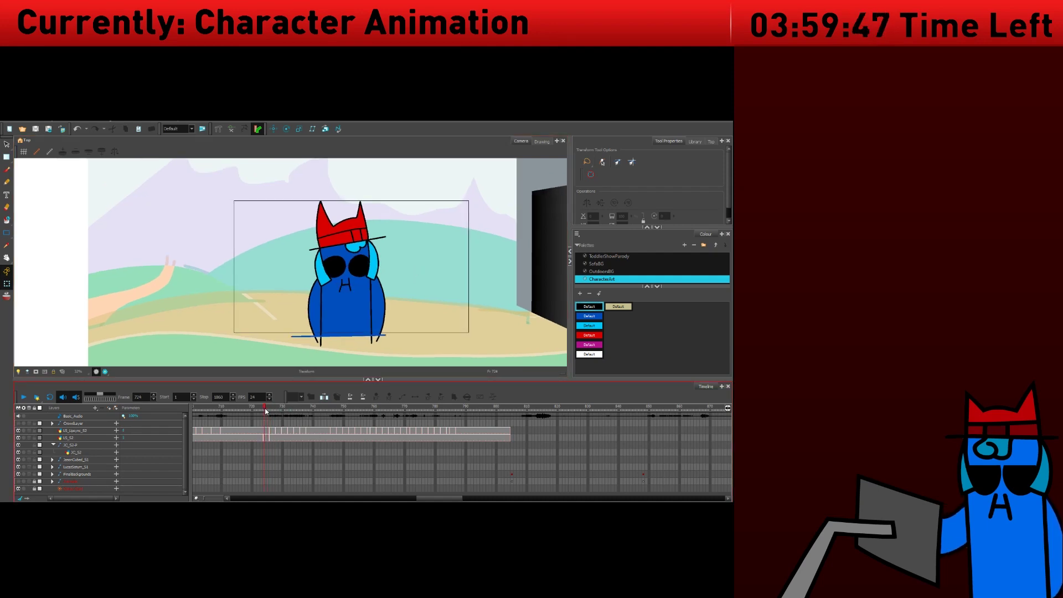
pyautogui.press(',')
pyautogui.press('.')
pyautogui.press('.')
pyautogui.press('.')
pyautogui.press('.')
pyautogui.scroll(-5, 420, 270)
pyautogui.scroll(6, 414, 271)
pyautogui.press('.')
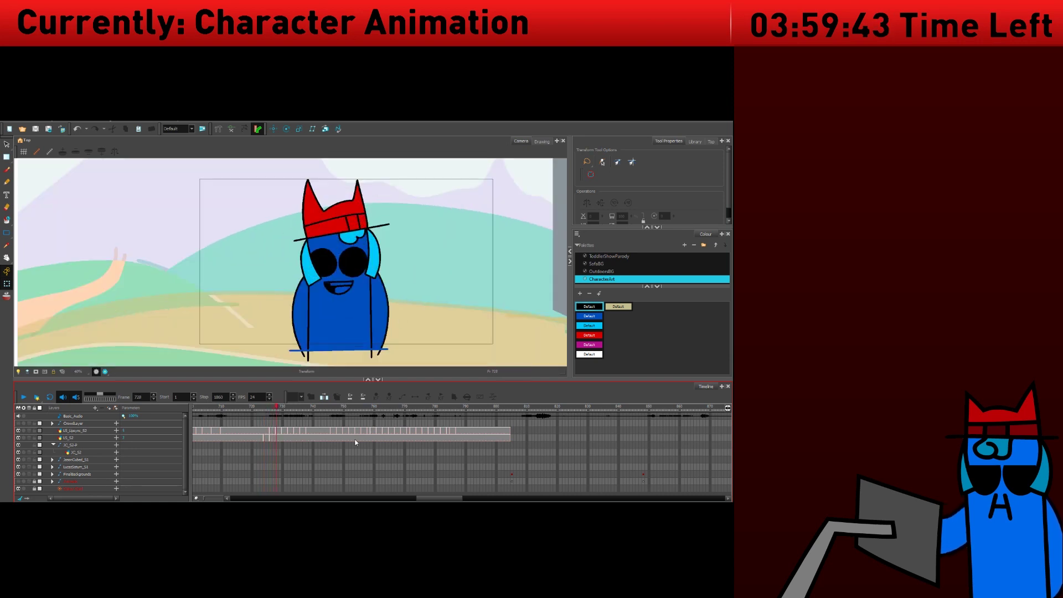
# Paste a copy of the character's frame 726 drawing onto an empty frame past the end of the sequence.
pyautogui.click(311, 410)
pyautogui.click(274, 437)
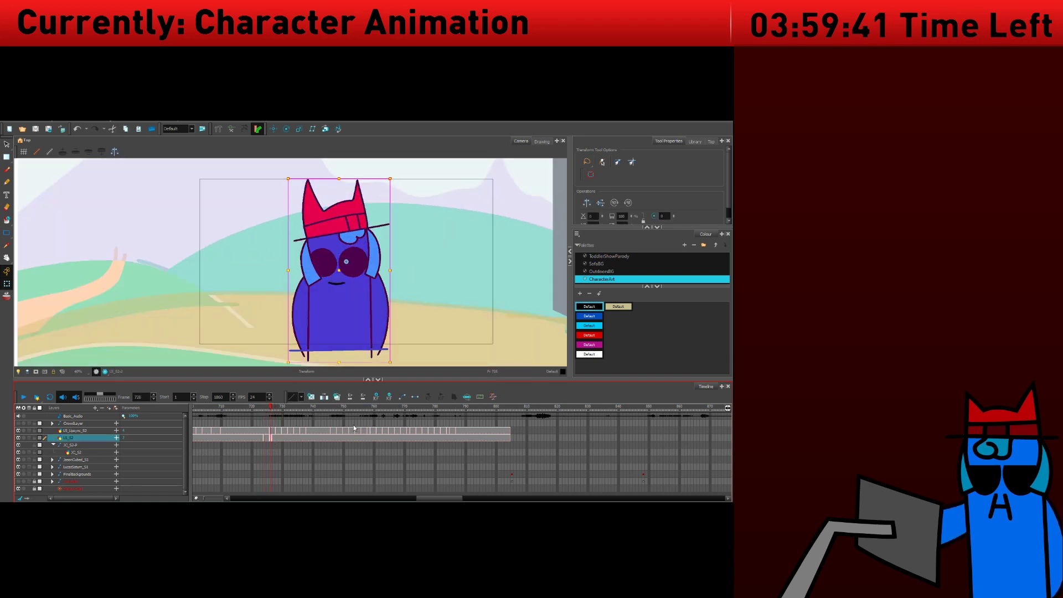
pyautogui.click(528, 438)
pyautogui.press(',')
pyautogui.hotkey('ctrl', 'v')
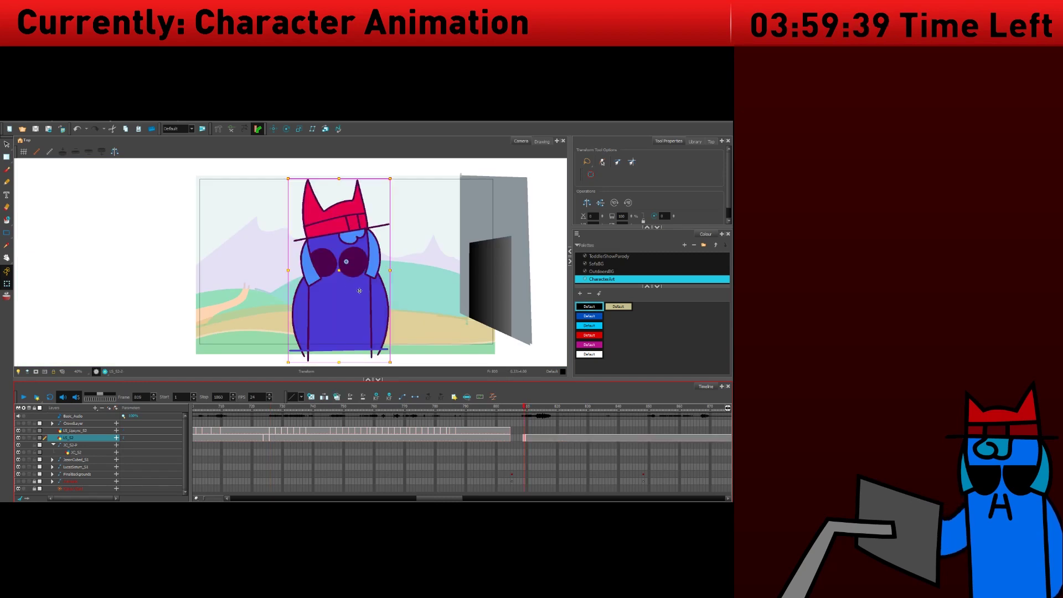
# Erase a line across the pasted character's body, check the linked drawing at the earlier frames, and undo the erasure.
pyautogui.hotkey('alt', 'e')
pyautogui.click(281, 411)
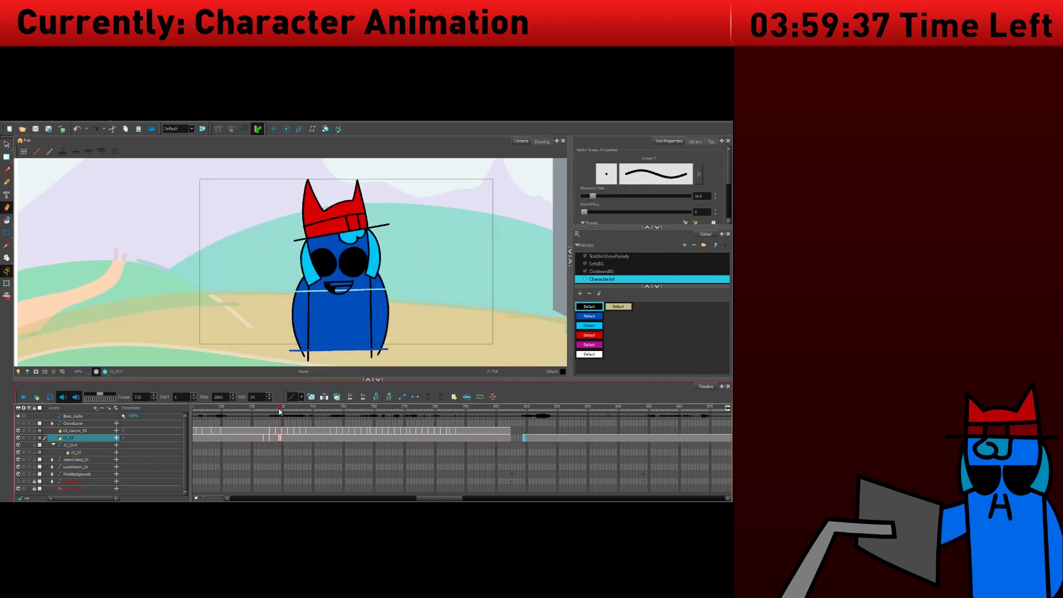
pyautogui.moveTo(280, 411); pyautogui.dragTo(296, 410)
pyautogui.hotkey('ctrl', 'z')
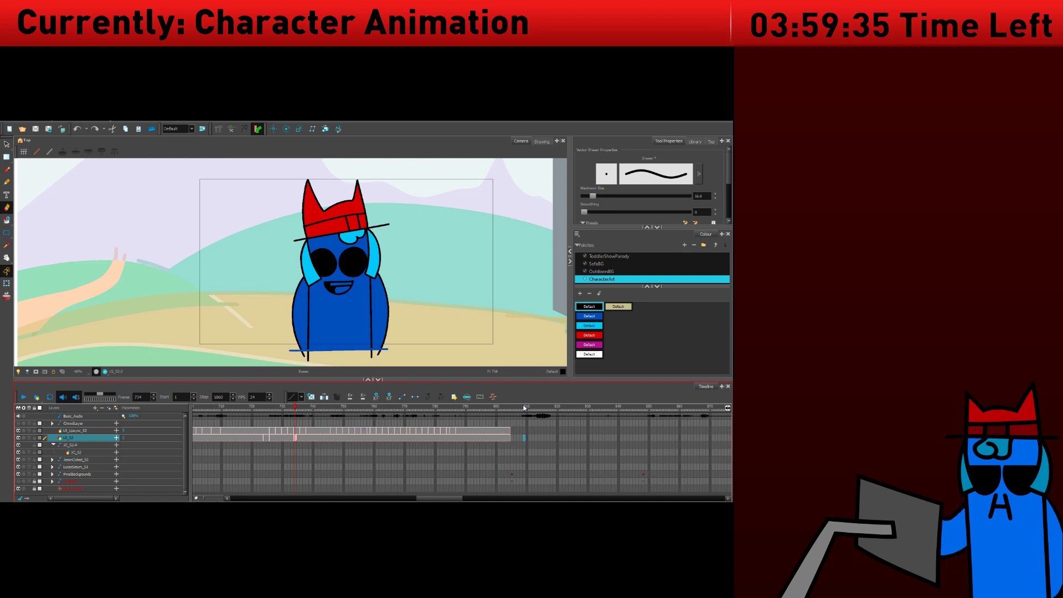
# Fill the upper teeth white in the open-mouth drawing at frame 728 on the lip-sync layer.
pyautogui.moveTo(523, 408); pyautogui.dragTo(268, 411)
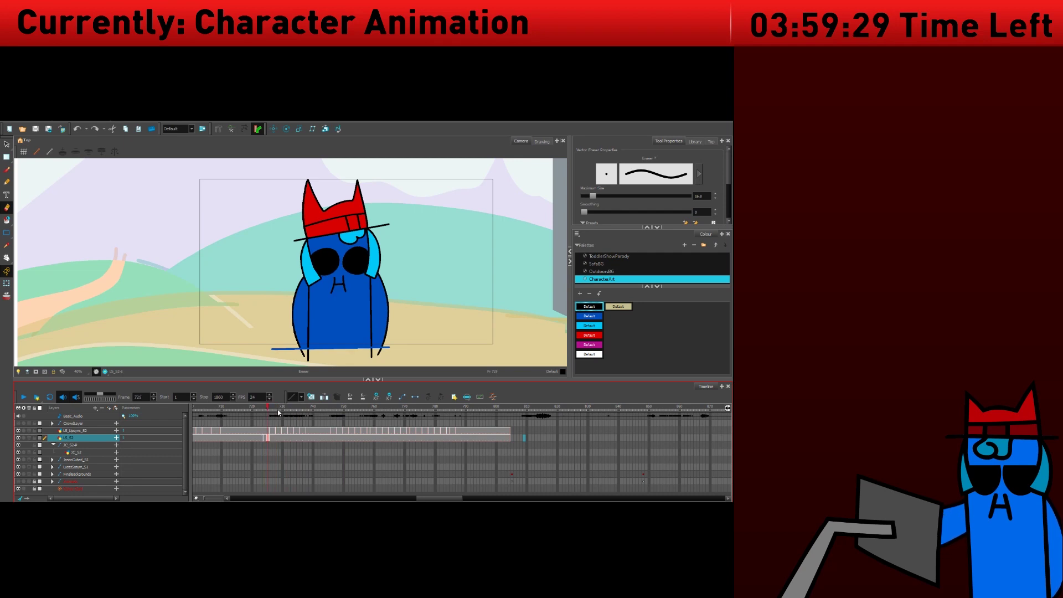
pyautogui.press('.')
pyautogui.press('.')
pyautogui.press('.')
pyautogui.click(6, 220)
pyautogui.scroll(1, 317, 240)
pyautogui.scroll(4, 315, 248)
pyautogui.moveTo(410, 294); pyautogui.dragTo(364, 197)
pyautogui.click(589, 354)
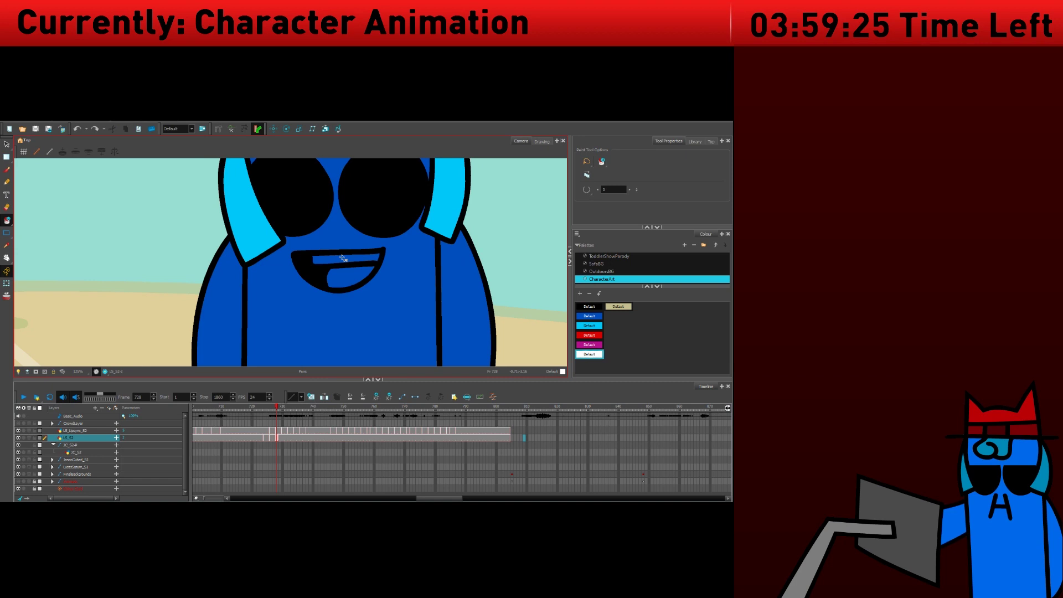
pyautogui.click(277, 430)
pyautogui.click(324, 259)
# Fill the teeth white in the narrower open-mouth drawing at frame 731.
pyautogui.press('.')
pyautogui.press('.')
pyautogui.click(359, 263)
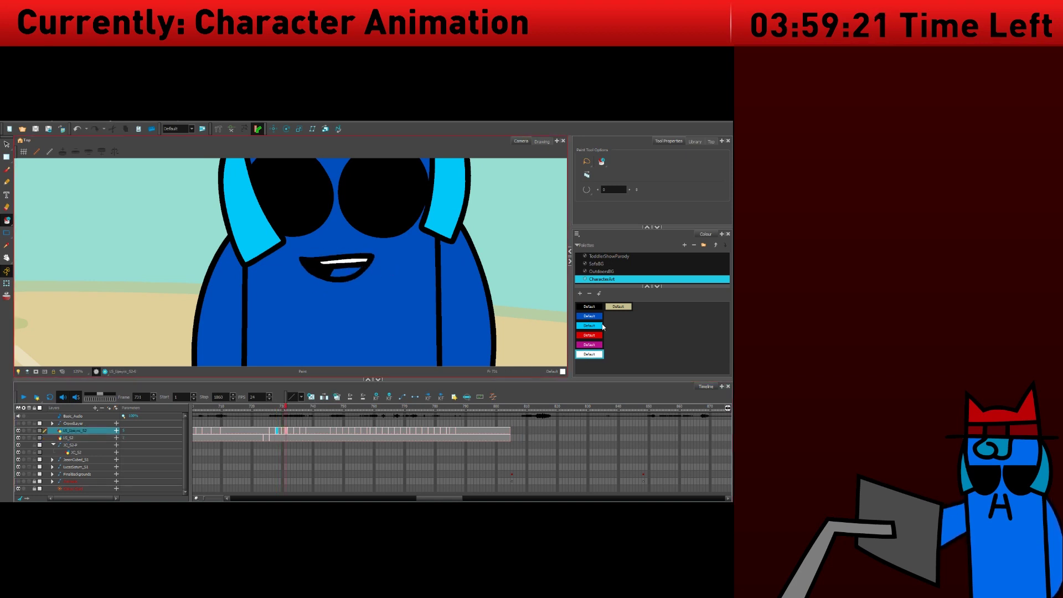
# Return to the earlier open-mouth drawing and fill its tongue magenta.
pyautogui.click(590, 345)
pyautogui.press(',')
pyautogui.press(',')
pyautogui.press(',')
pyautogui.click(351, 273)
pyautogui.press('.')
pyautogui.scroll(2, 344, 289)
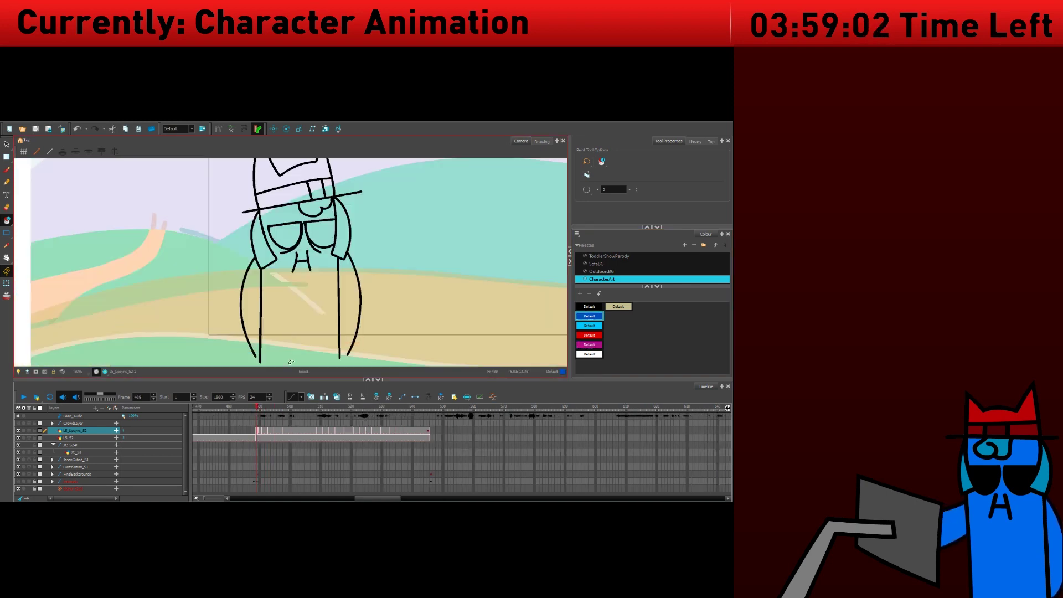
# Close the uncoloured character's body at the bottom, fill the body and face dark blue, and fill both sunglass lenses black.
pyautogui.click(257, 437)
pyautogui.moveTo(231, 346)
pyautogui.mouseDown()
pyautogui.moveTo(358, 344)
pyautogui.moveTo(217, 313)
pyautogui.mouseUp()
pyautogui.click(589, 306)
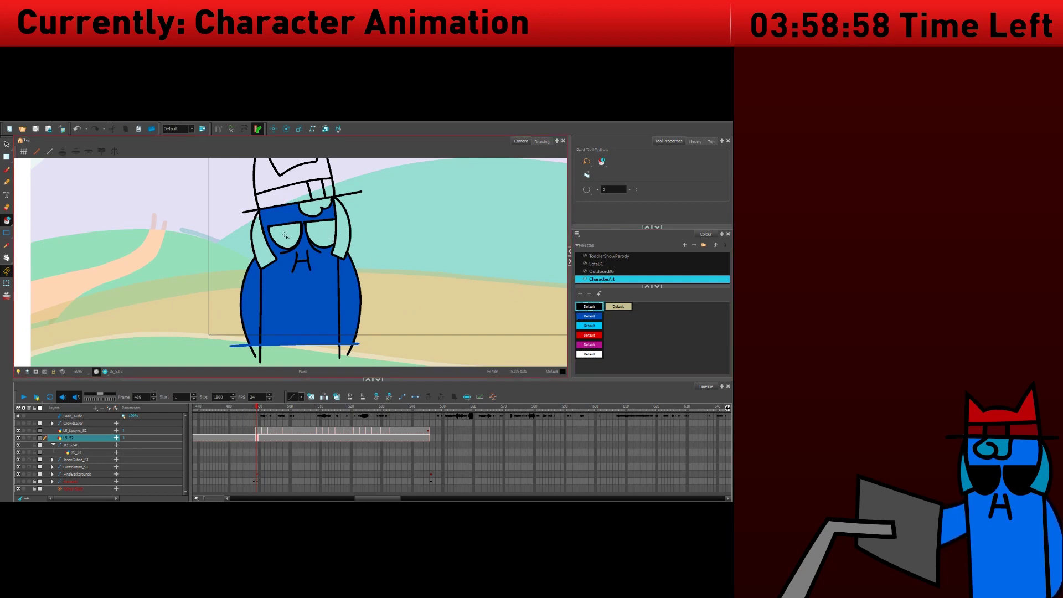
pyautogui.click(321, 232)
pyautogui.click(284, 235)
# Fill this character drawing's hair and forehead curl light blue and the hat red.
pyautogui.click(593, 328)
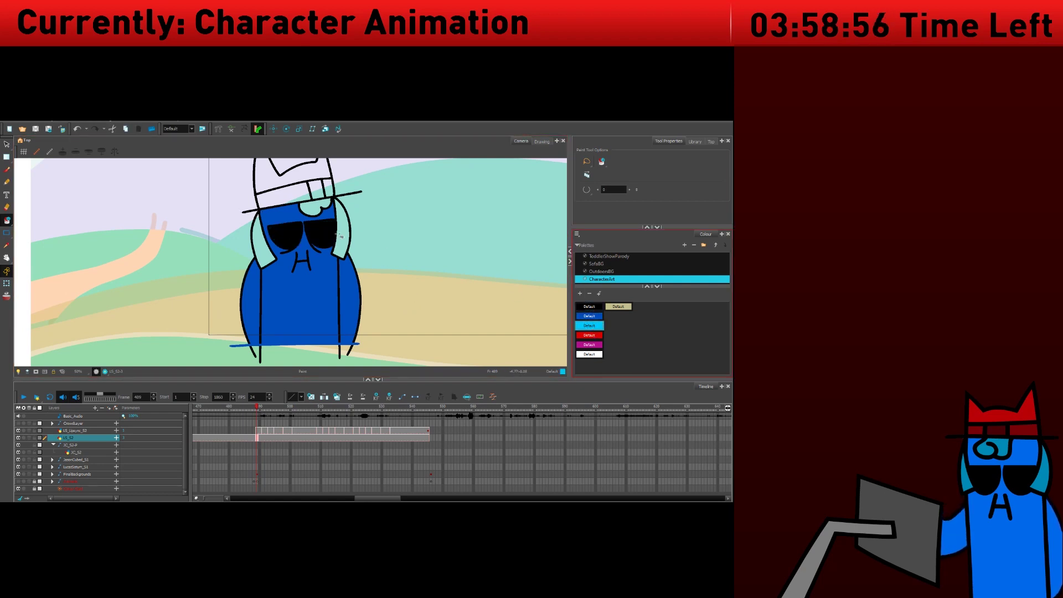
pyautogui.moveTo(339, 229)
pyautogui.mouseDown()
pyautogui.moveTo(319, 208)
pyautogui.moveTo(261, 239)
pyautogui.mouseUp()
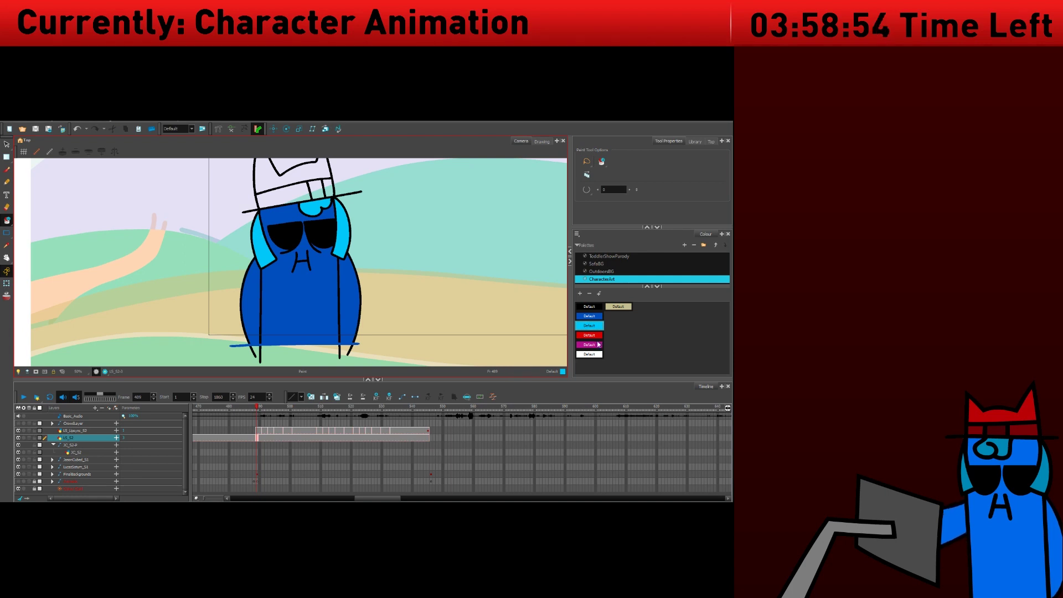
pyautogui.click(589, 335)
pyautogui.click(334, 203)
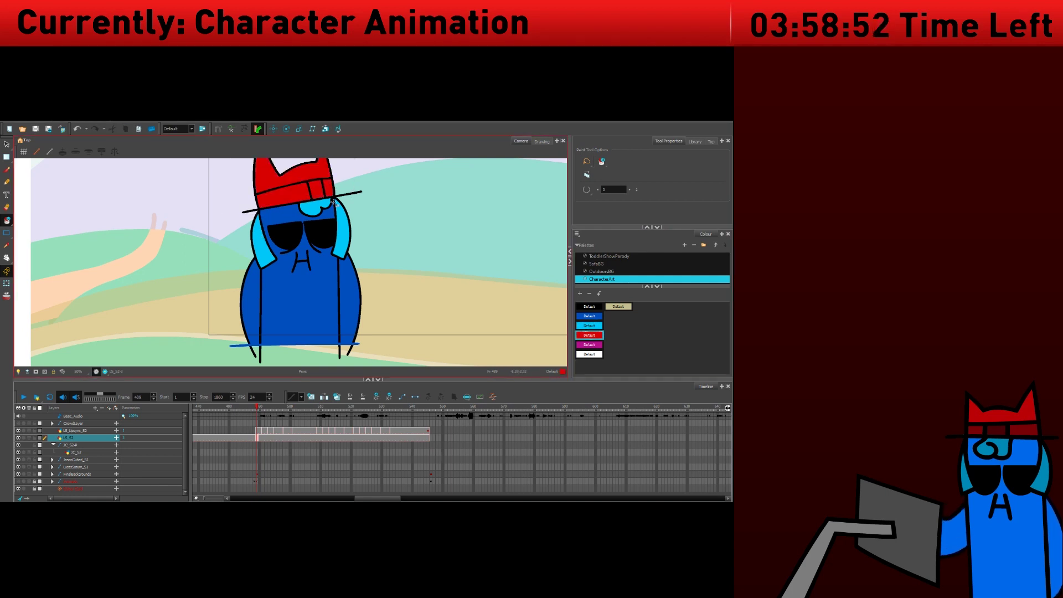
# Go to the earlier full-body standing drawing and fill its body and face dark blue.
pyautogui.moveTo(232, 409); pyautogui.dragTo(260, 440)
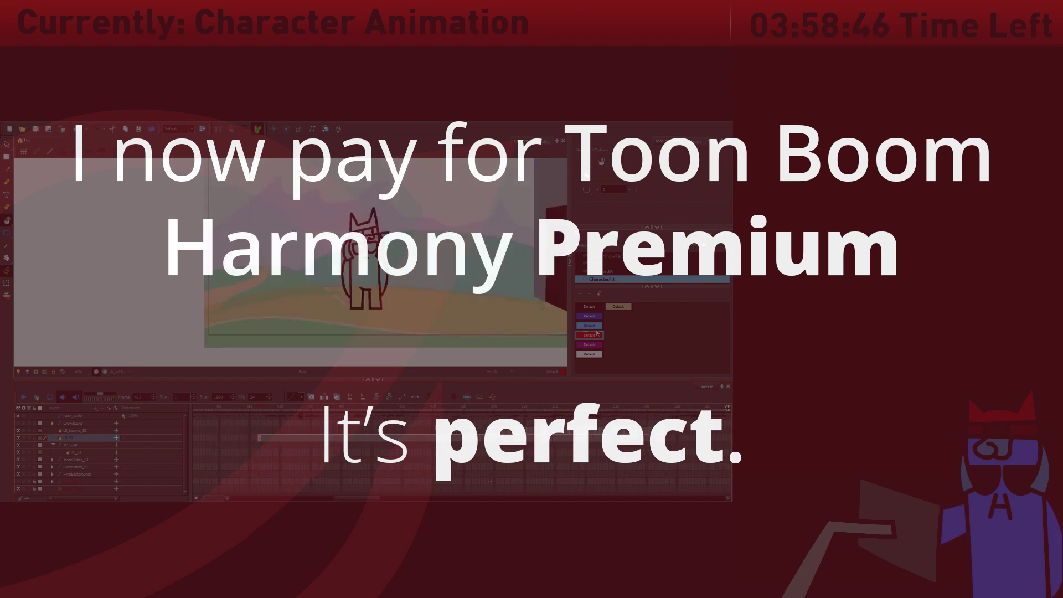
pyautogui.click(593, 316)
pyautogui.scroll(1, 339, 272)
pyautogui.moveTo(340, 272); pyautogui.dragTo(386, 274)
pyautogui.scroll(2, 386, 273)
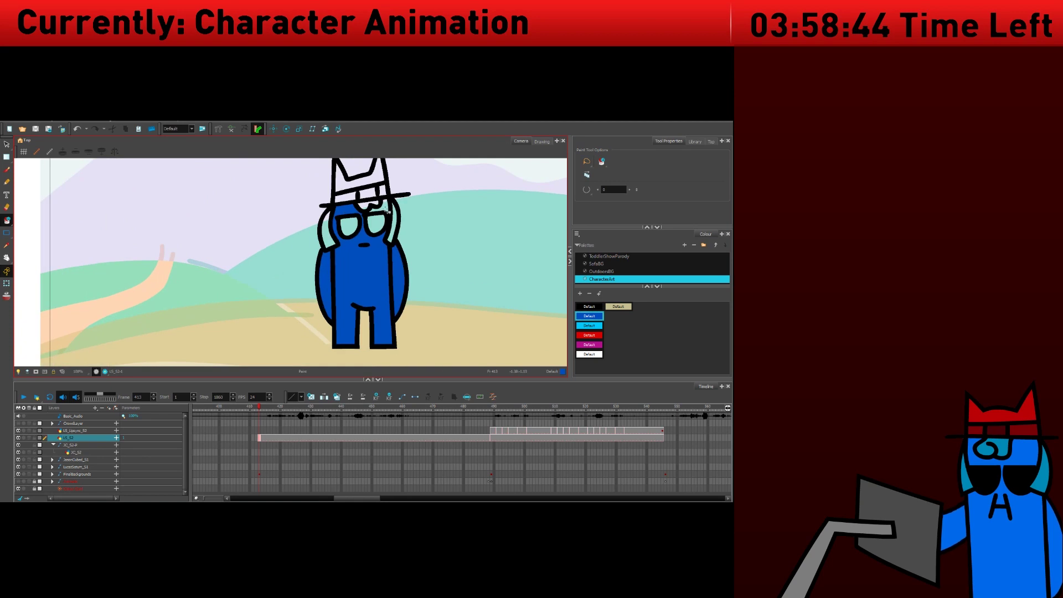
pyautogui.click(386, 210)
# Fill the standing character's hair light blue and its hat red.
pyautogui.click(585, 325)
pyautogui.moveTo(399, 218)
pyautogui.mouseDown()
pyautogui.moveTo(367, 206)
pyautogui.moveTo(302, 247)
pyautogui.mouseUp()
pyautogui.click(589, 335)
pyautogui.moveTo(377, 240); pyautogui.dragTo(377, 266)
pyautogui.moveTo(447, 216); pyautogui.dragTo(393, 202)
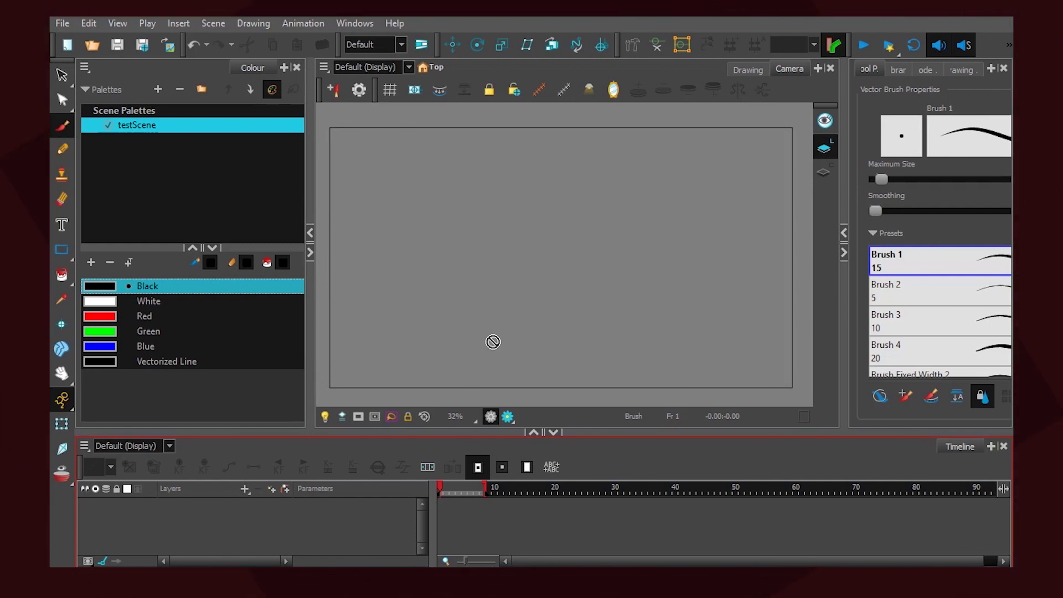
# Add a drawing layer to the empty test scene and widen the tool properties area.
pyautogui.hotkey('ctrl', 'r')
pyautogui.click(465, 330)
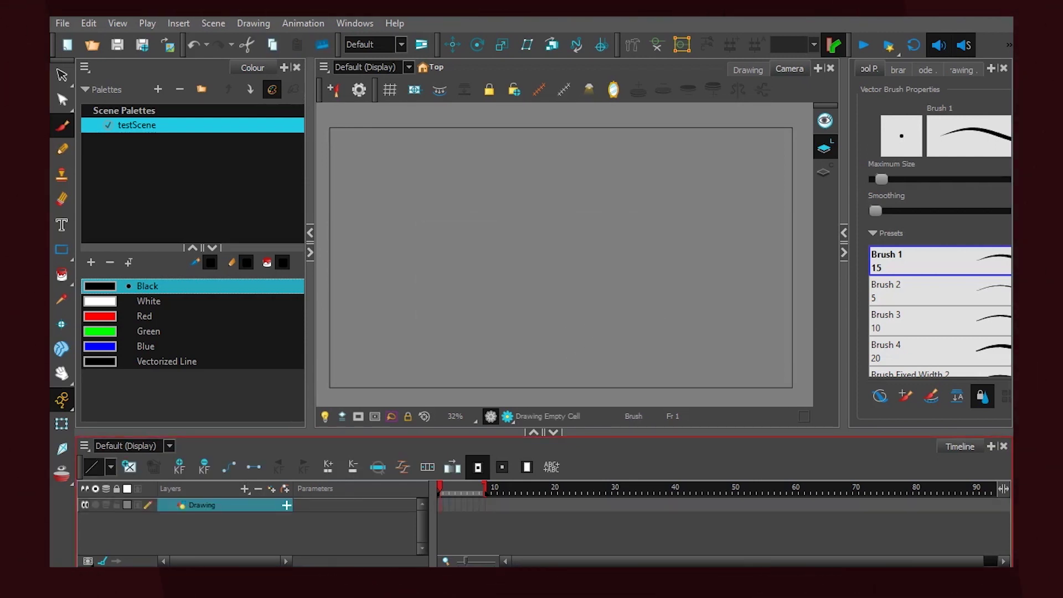
pyautogui.moveTo(843, 212); pyautogui.dragTo(724, 188)
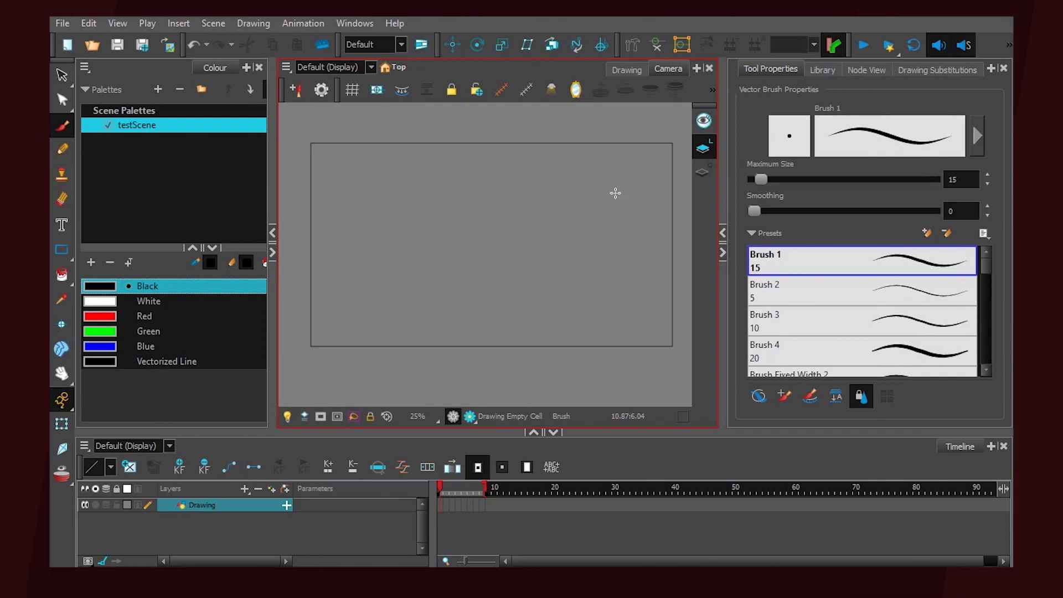
# Draw the numerals 1, 2, 3 and 4 by brush on frames 1 to 4, one numeral per frame.
pyautogui.moveTo(463, 202); pyautogui.dragTo(485, 269)
pyautogui.hotkey('ctrl', 'z')
pyautogui.moveTo(476, 212)
pyautogui.mouseDown()
pyautogui.moveTo(487, 290)
pyautogui.moveTo(548, 288)
pyautogui.mouseUp()
pyautogui.press('.')
pyautogui.moveTo(460, 216); pyautogui.dragTo(507, 280)
pyautogui.press('.')
pyautogui.moveTo(481, 203)
pyautogui.mouseDown()
pyautogui.moveTo(517, 270)
pyautogui.moveTo(480, 261)
pyautogui.moveTo(533, 244)
pyautogui.mouseUp()
pyautogui.hotkey('ctrl', 'z')
pyautogui.moveTo(535, 212); pyautogui.dragTo(520, 301)
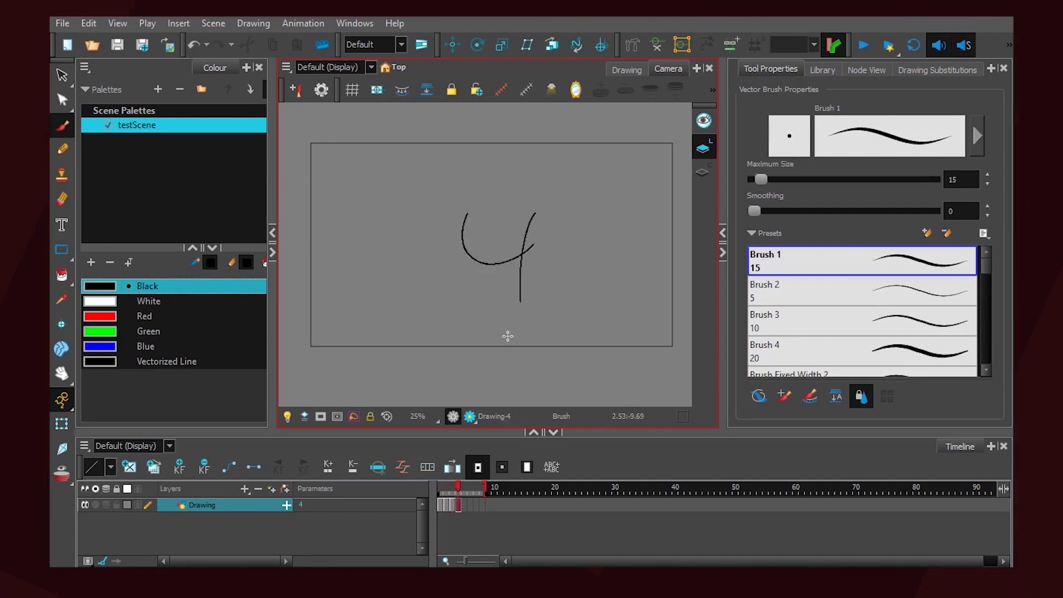
# Return to the first frame and extend the scene's end to about frame 44.
pyautogui.press(',')
pyautogui.press(',')
pyautogui.press(',')
pyautogui.moveTo(486, 488); pyautogui.dragTo(703, 490)
# Copy the drawing of the numeral 3 from frame 3 and paste it at about frame 24.
pyautogui.click(451, 506)
pyautogui.hotkey('ctrl', 'c')
pyautogui.click(578, 505)
pyautogui.hotkey('ctrl', 'v')
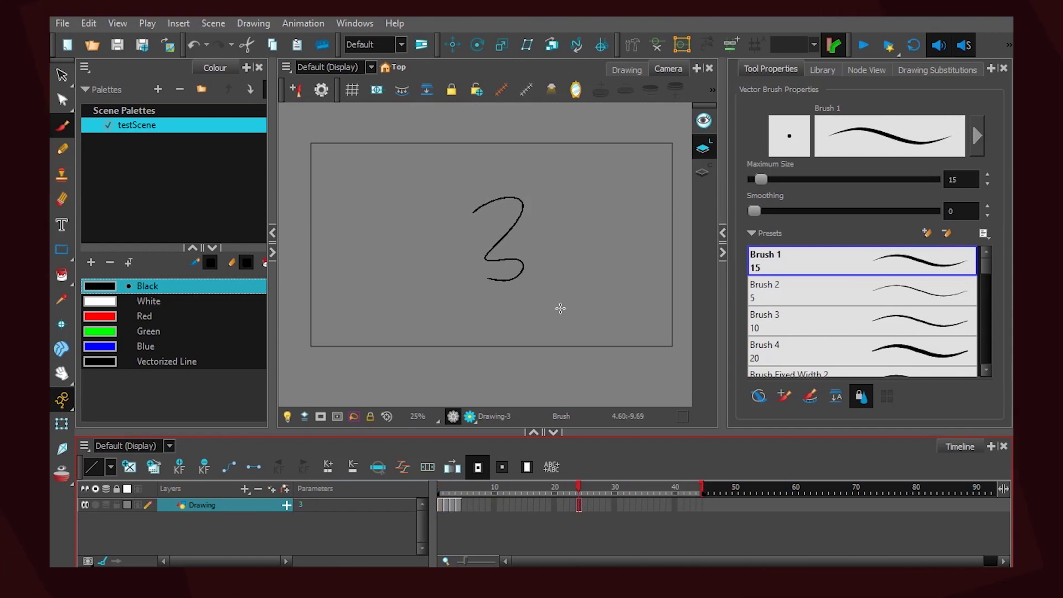
# Replace the 3 on frame 24 with a brush-drawn 57, and compare it with the drawing on frame 3.
pyautogui.click(550, 171)
pyautogui.hotkey('ctrl', 'a')
pyautogui.press('Delete')
pyautogui.moveTo(487, 193)
pyautogui.mouseDown()
pyautogui.moveTo(477, 253)
pyautogui.moveTo(441, 272)
pyautogui.moveTo(531, 273)
pyautogui.moveTo(551, 249)
pyautogui.mouseUp()
pyautogui.click(454, 488)
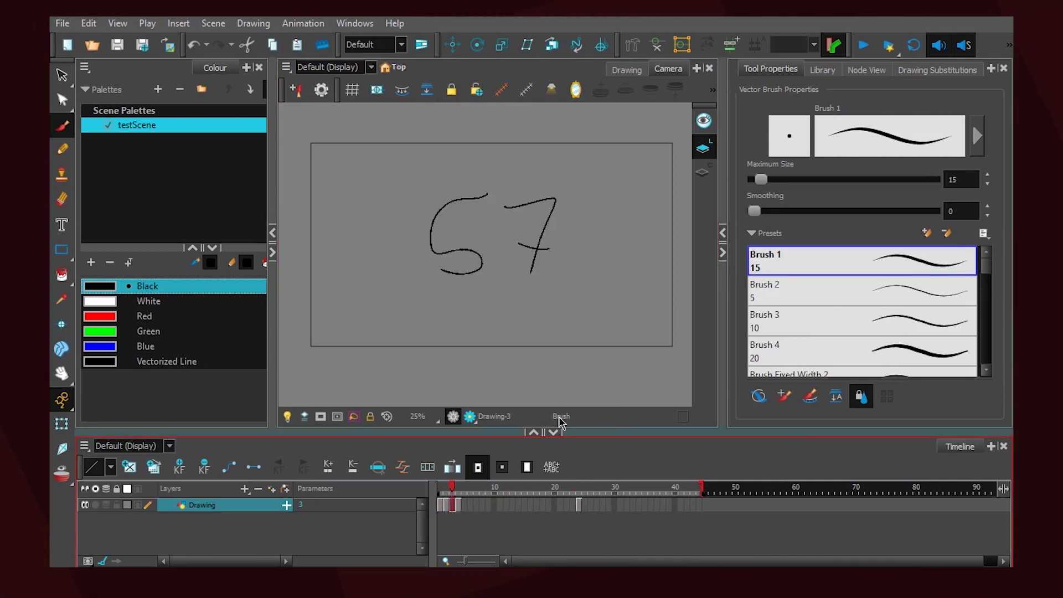
# Erase the 57 from frame 24 and draw a new numeral 3 by brush.
pyautogui.click(579, 504)
pyautogui.moveTo(624, 261)
pyautogui.mouseDown()
pyautogui.moveTo(442, 168)
pyautogui.moveTo(510, 260)
pyautogui.mouseUp()
pyautogui.press('Delete')
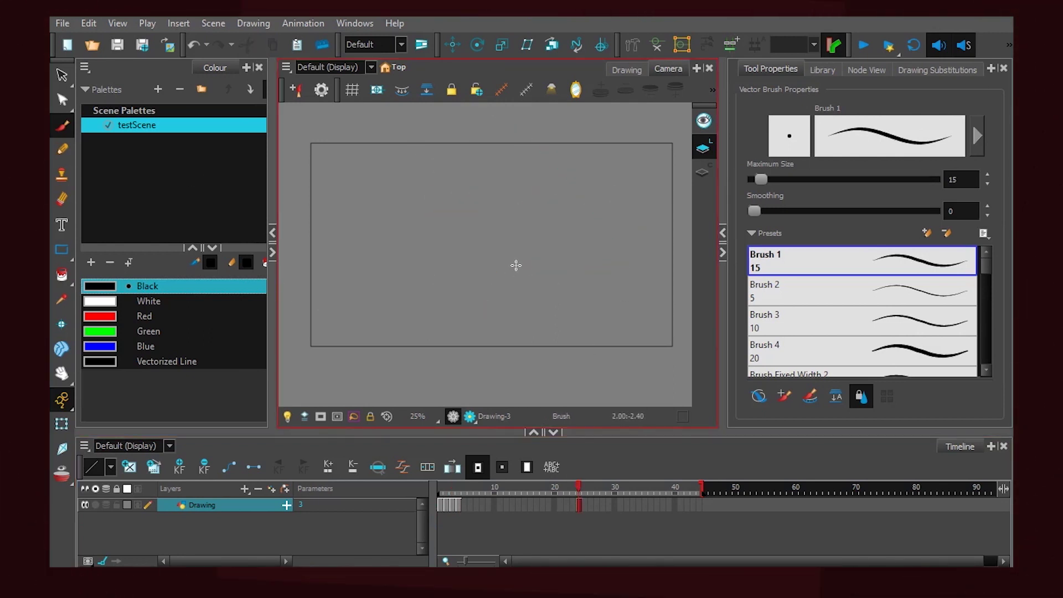
pyautogui.moveTo(469, 224)
pyautogui.mouseDown()
pyautogui.moveTo(498, 270)
pyautogui.moveTo(433, 287)
pyautogui.mouseUp()
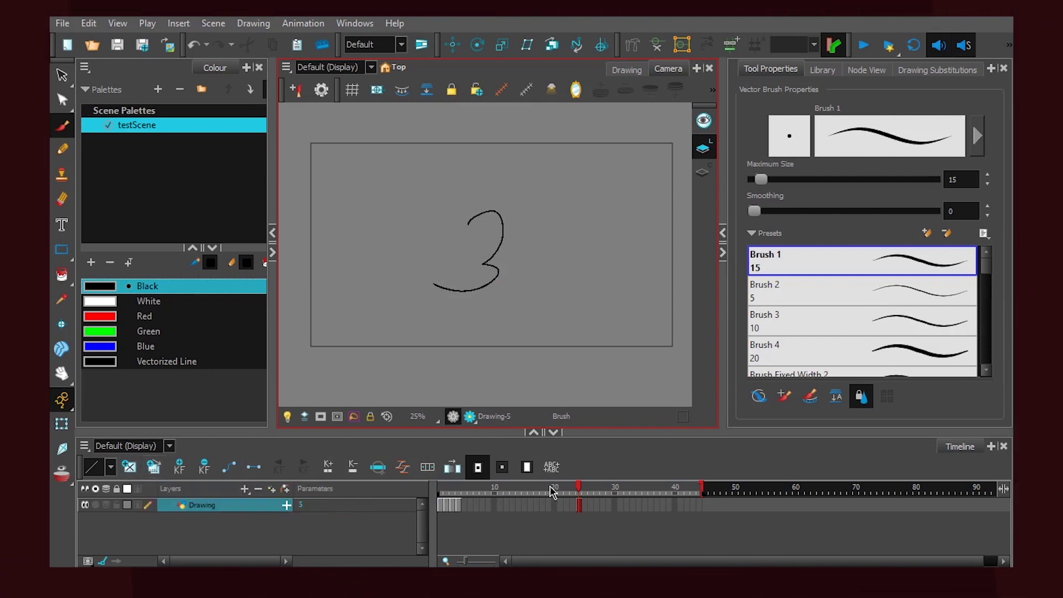
# Replace the 3 in the duplicated drawing on frame 24 with a brush-drawn 57, and compare it with frame 3.
pyautogui.hotkey('ctrl', 'a')
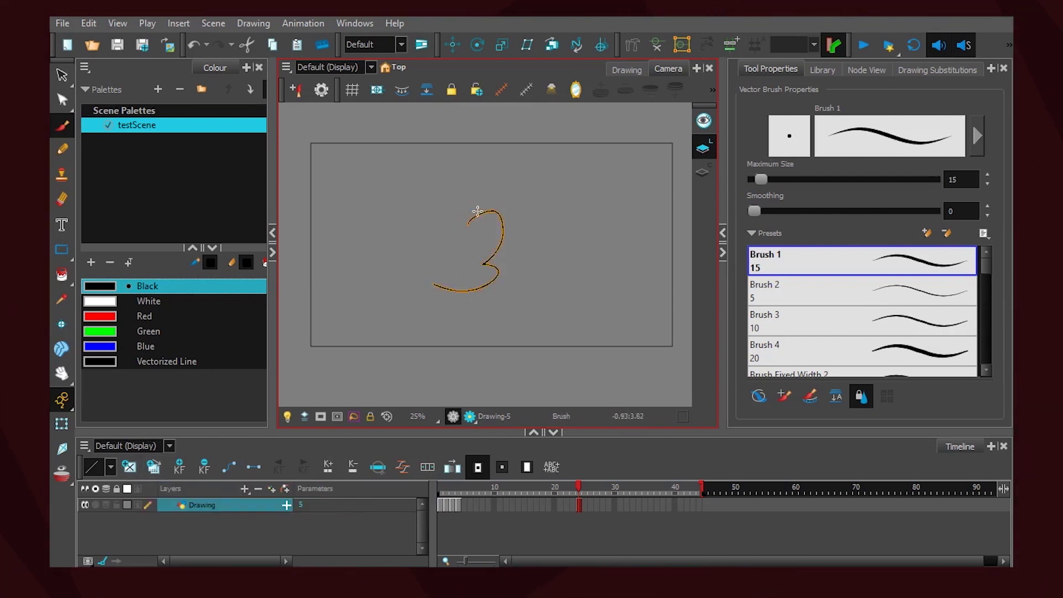
pyautogui.press('Delete')
pyautogui.moveTo(467, 191); pyautogui.dragTo(421, 276)
pyautogui.moveTo(467, 224)
pyautogui.mouseDown()
pyautogui.moveTo(526, 204)
pyautogui.moveTo(515, 280)
pyautogui.mouseUp()
pyautogui.moveTo(489, 257); pyautogui.dragTo(541, 239)
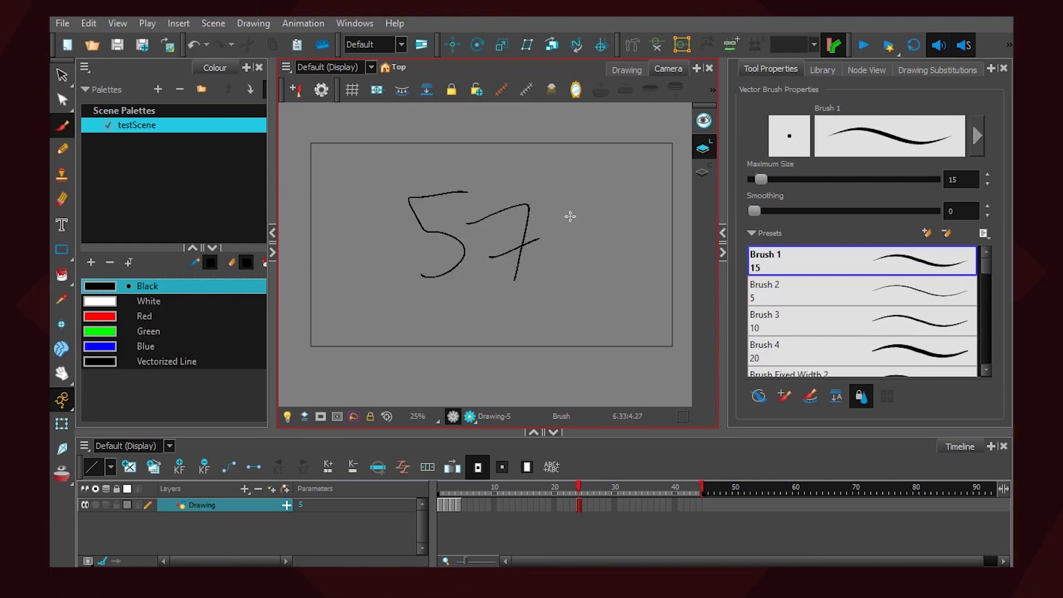
pyautogui.click(452, 506)
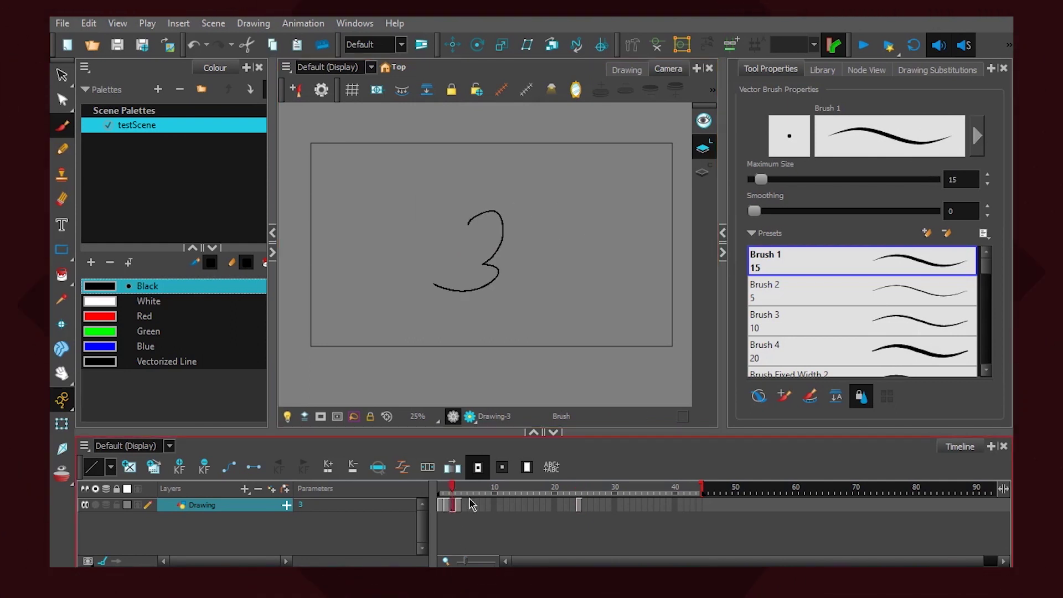
# Return to frame 24 and examine its drawing substitution preview in the Library.
pyautogui.click(579, 505)
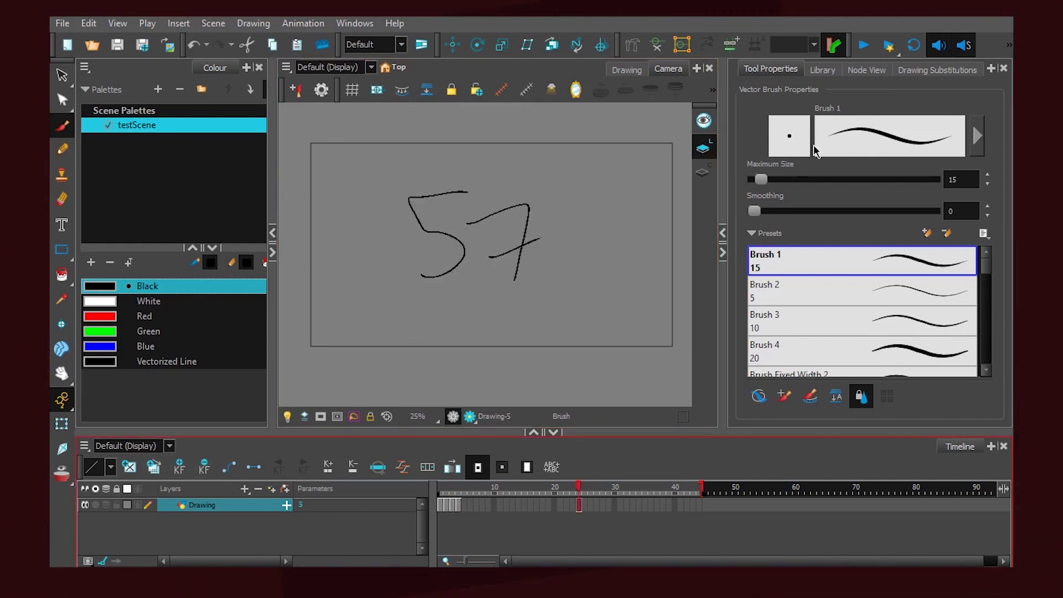
pyautogui.click(838, 72)
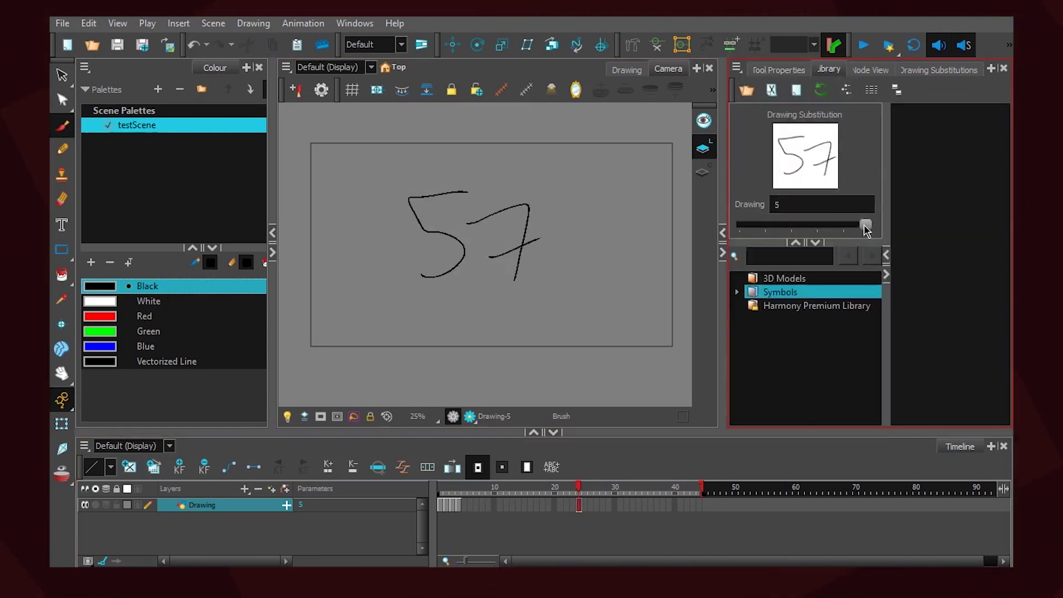
pyautogui.moveTo(864, 225)
pyautogui.mouseDown()
pyautogui.moveTo(774, 227)
pyautogui.moveTo(865, 225)
pyautogui.mouseUp()
# Delete the drawing exposures at frame 24 and on frames 1 to 4 of the drawing layer.
pyautogui.click(580, 511)
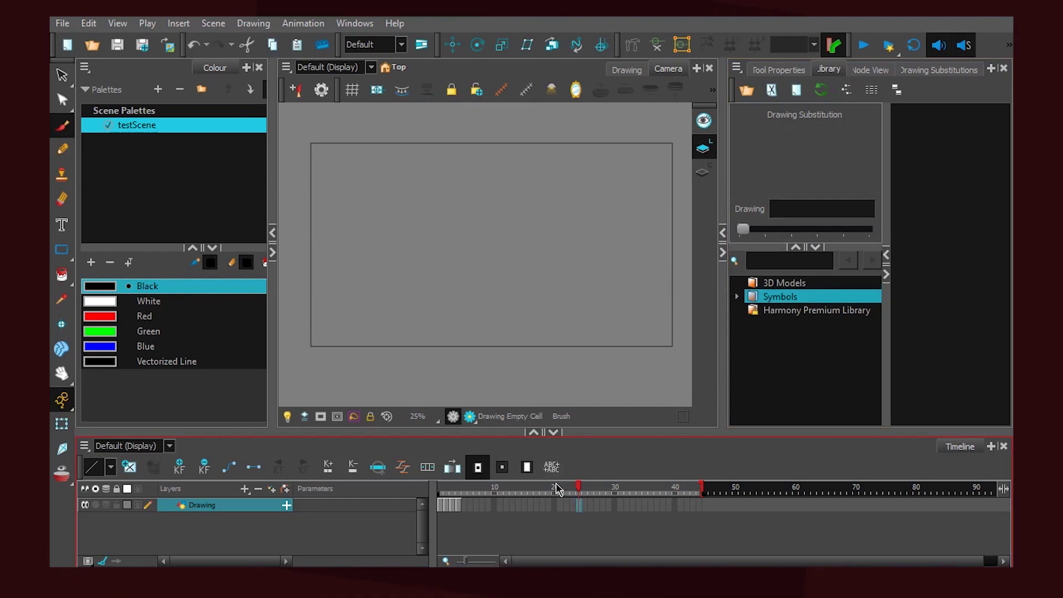
pyautogui.click(461, 511)
pyautogui.moveTo(460, 507); pyautogui.dragTo(416, 506)
pyautogui.press('Delete')
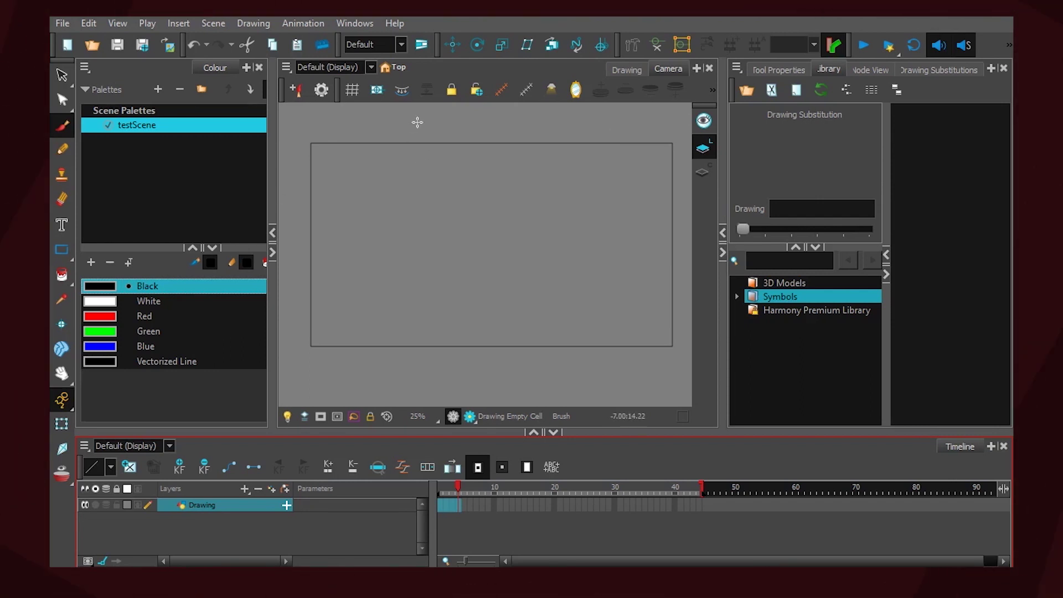
# Draw a small rounded shape by brush near the lower edge of the camera frame on frame 4.
pyautogui.moveTo(477, 290); pyautogui.dragTo(474, 327)
pyautogui.hotkey('ctrl', 'z')
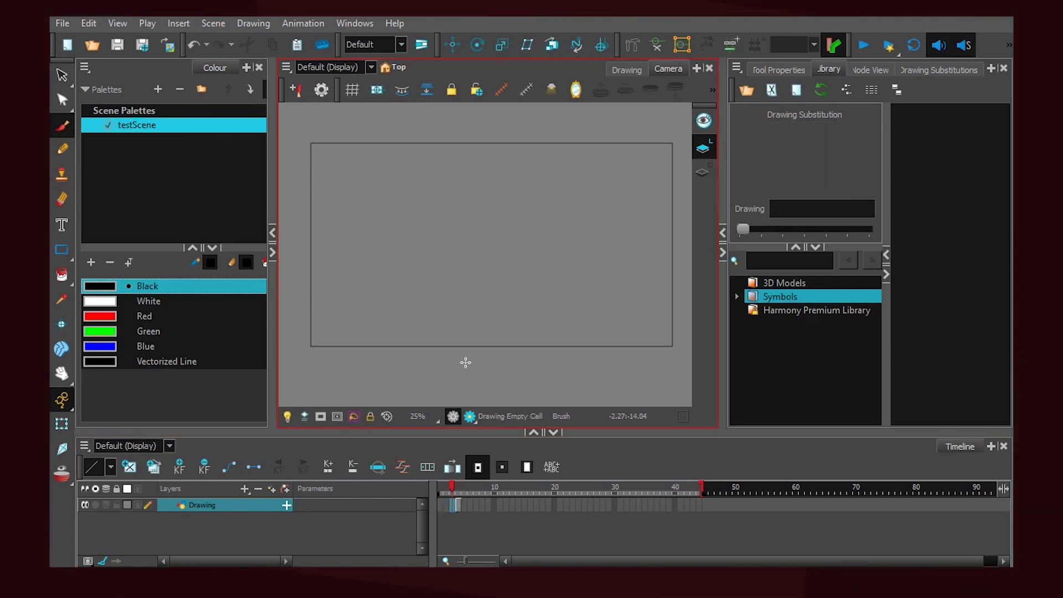
pyautogui.hotkey('ctrl', 'y')
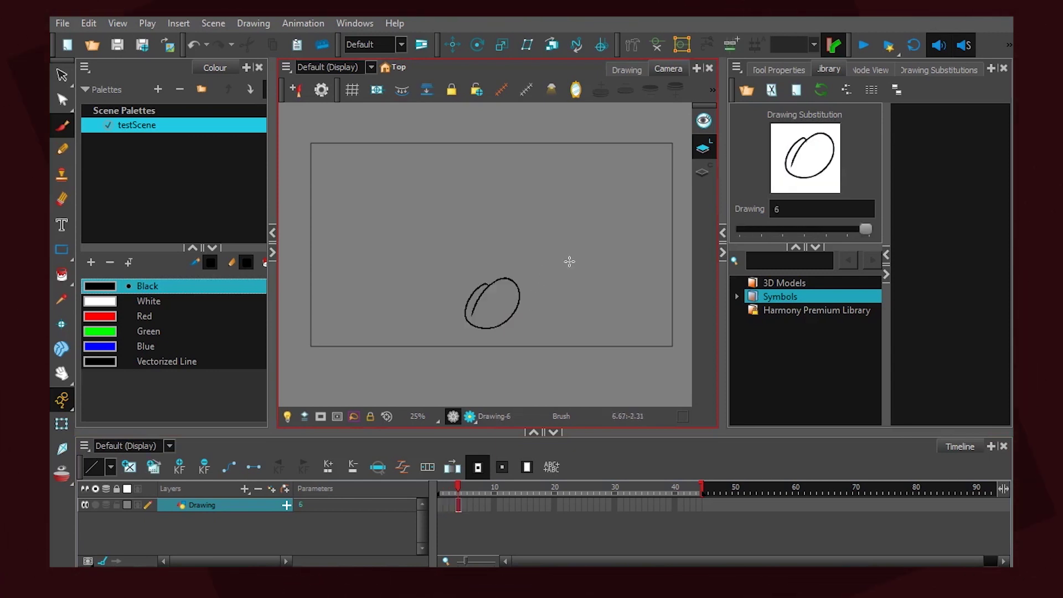
# Add freehand brush drawings on frames 5 and 6, and flip back through the frames to review them.
pyautogui.press('.')
pyautogui.moveTo(570, 267)
pyautogui.mouseDown()
pyautogui.moveTo(593, 219)
pyautogui.moveTo(573, 263)
pyautogui.mouseUp()
pyautogui.press('.')
pyautogui.moveTo(421, 155); pyautogui.dragTo(371, 188)
pyautogui.hotkey('ctrl', 'z')
pyautogui.press('.')
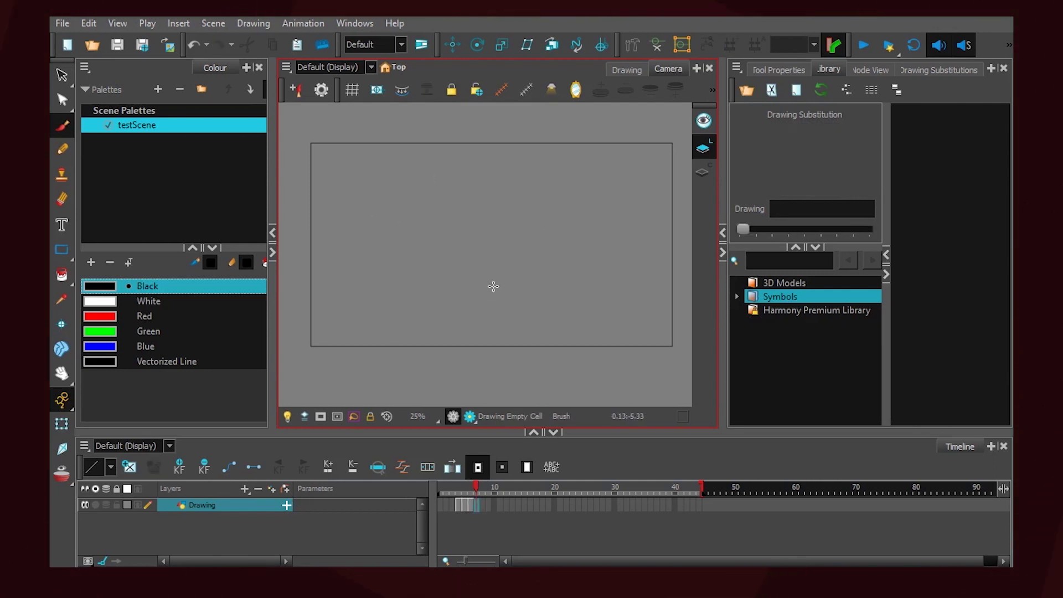
pyautogui.press(',')
pyautogui.press(',')
pyautogui.press(',')
pyautogui.click(477, 504)
pyautogui.hotkey('ctrl', 'v')
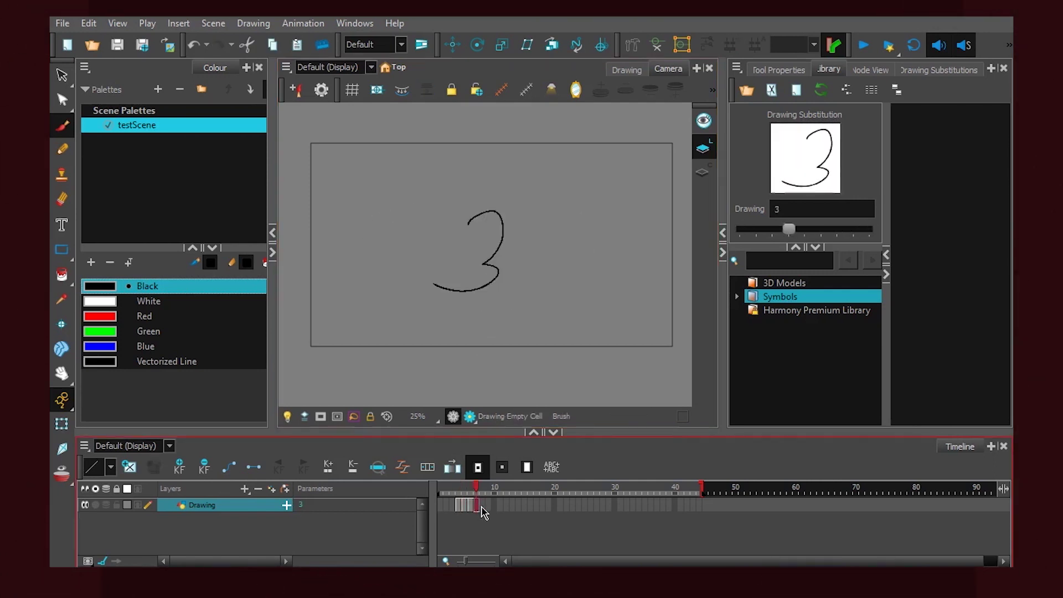
pyautogui.hotkey('ctrl', 'z')
# Copy the rounded drawing from frame 4, paste it at frame 7, and flip back to frame 4.
pyautogui.click(459, 507)
pyautogui.click(477, 505)
pyautogui.hotkey('ctrl', 'v')
pyautogui.press(',')
pyautogui.press(',')
pyautogui.press(',')
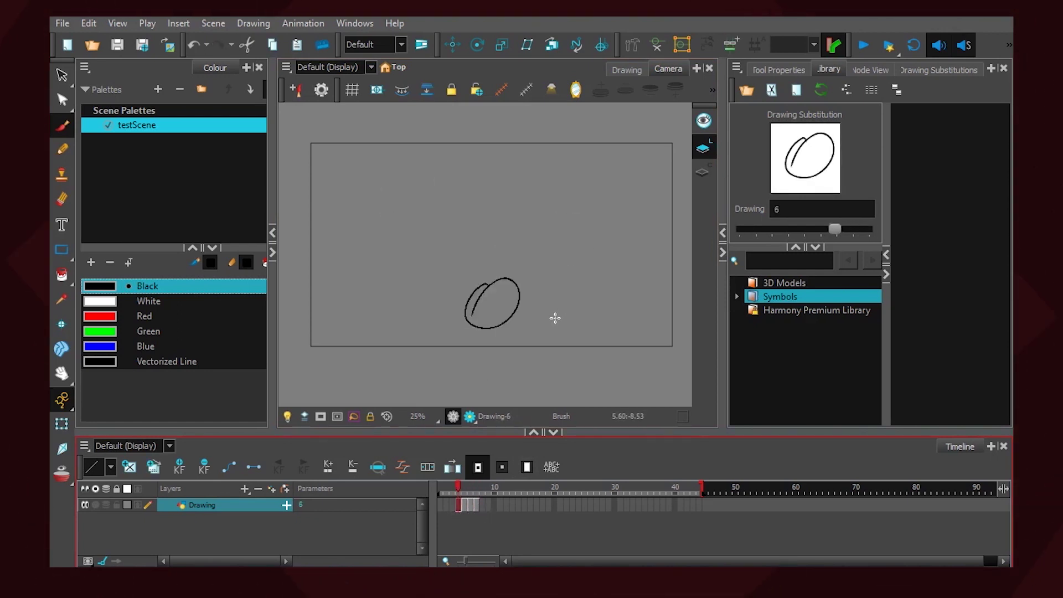
# Select the pasted rounded shape on frame 7, move it to the right, and compare frames 4 and 7.
pyautogui.press('.')
pyautogui.press('.')
pyautogui.press('.')
pyautogui.hotkey('alt', 's')
pyautogui.click(516, 311)
pyautogui.moveTo(514, 317)
pyautogui.mouseDown()
pyautogui.moveTo(582, 304)
pyautogui.moveTo(588, 313)
pyautogui.mouseUp()
pyautogui.hotkey('alt', 'b')
pyautogui.click(458, 489)
pyautogui.moveTo(457, 486)
pyautogui.mouseDown()
pyautogui.moveTo(473, 488)
pyautogui.moveTo(457, 496)
pyautogui.mouseUp()
pyautogui.click(476, 489)
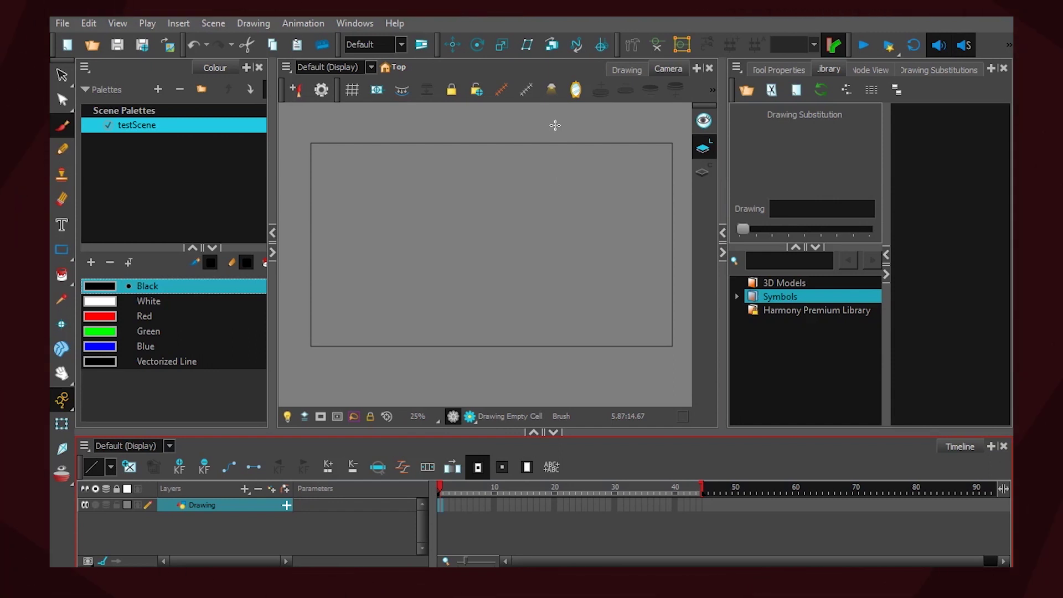
# Widen the Library and Colour areas of the workspace and deselect the drawing layer.
pyautogui.click(556, 254)
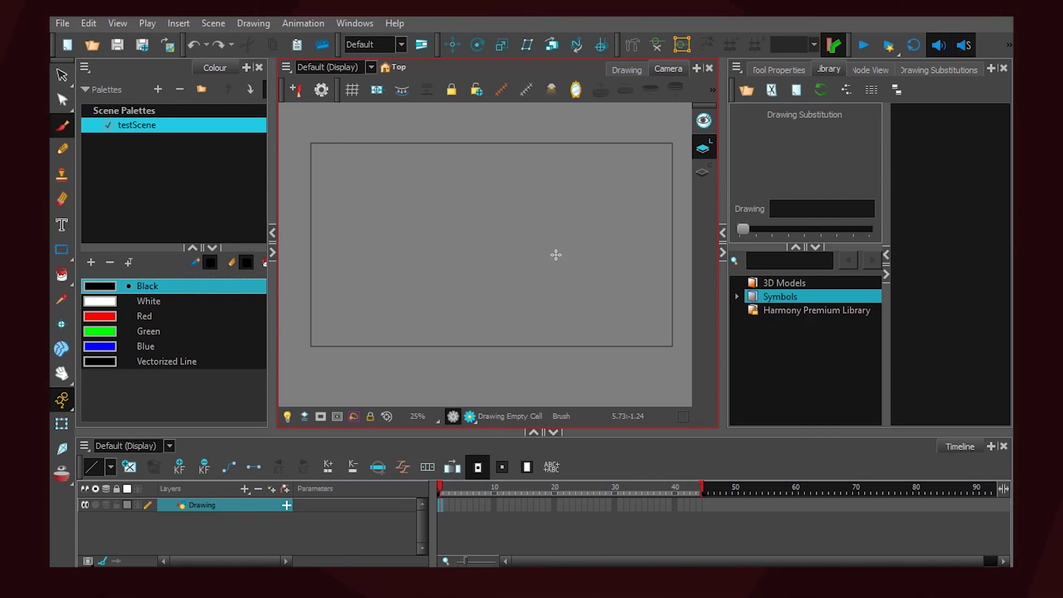
pyautogui.moveTo(723, 161); pyautogui.dragTo(722, 196)
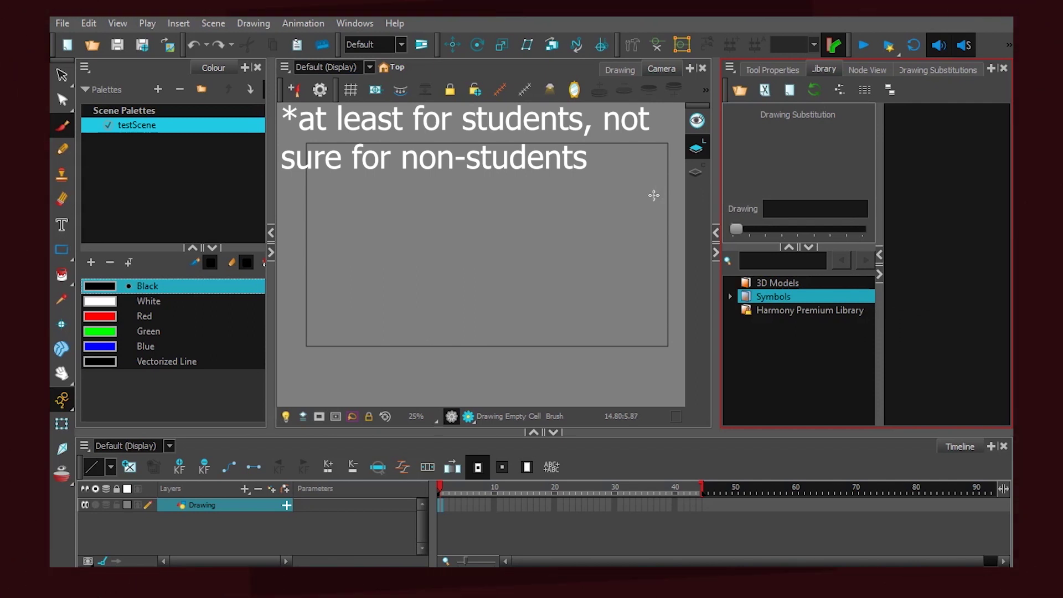
pyautogui.moveTo(651, 197)
pyautogui.mouseDown()
pyautogui.moveTo(633, 206)
pyautogui.moveTo(644, 202)
pyautogui.mouseUp()
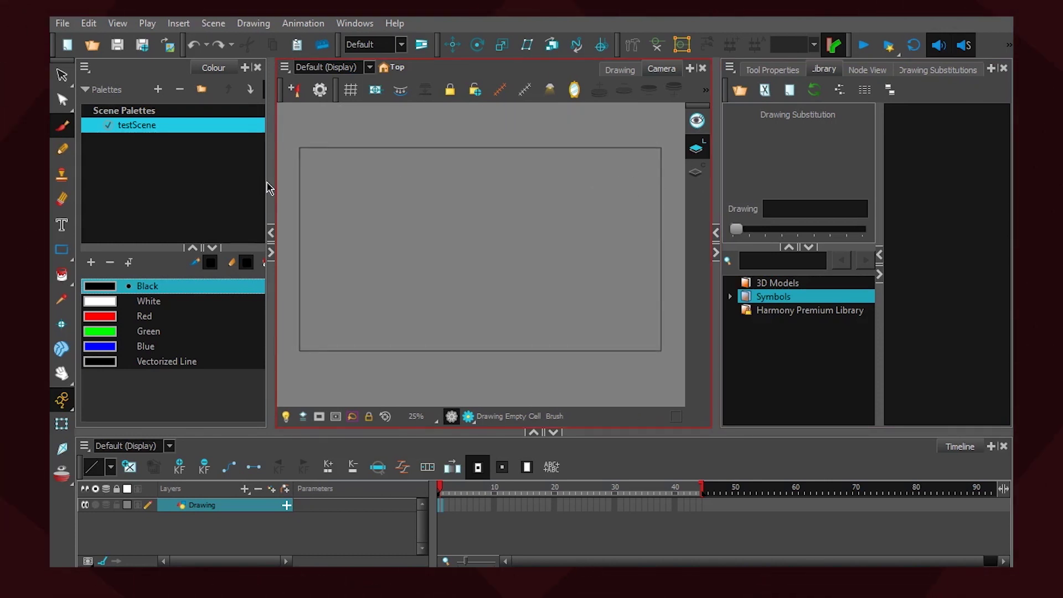
pyautogui.moveTo(270, 188); pyautogui.dragTo(323, 187)
pyautogui.rightClick(708, 191)
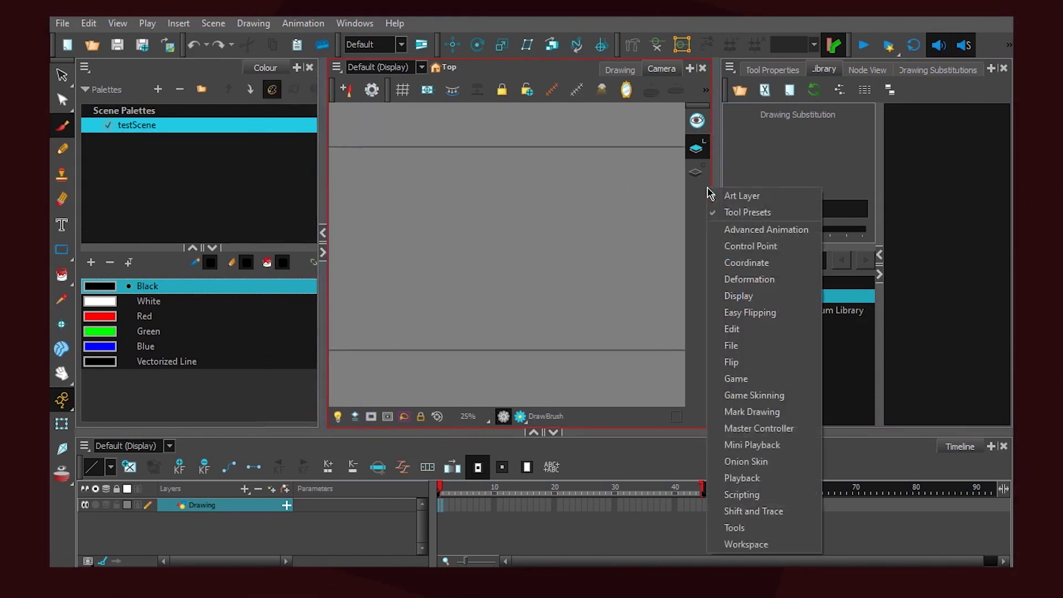
pyautogui.press('Escape')
pyautogui.click(237, 552)
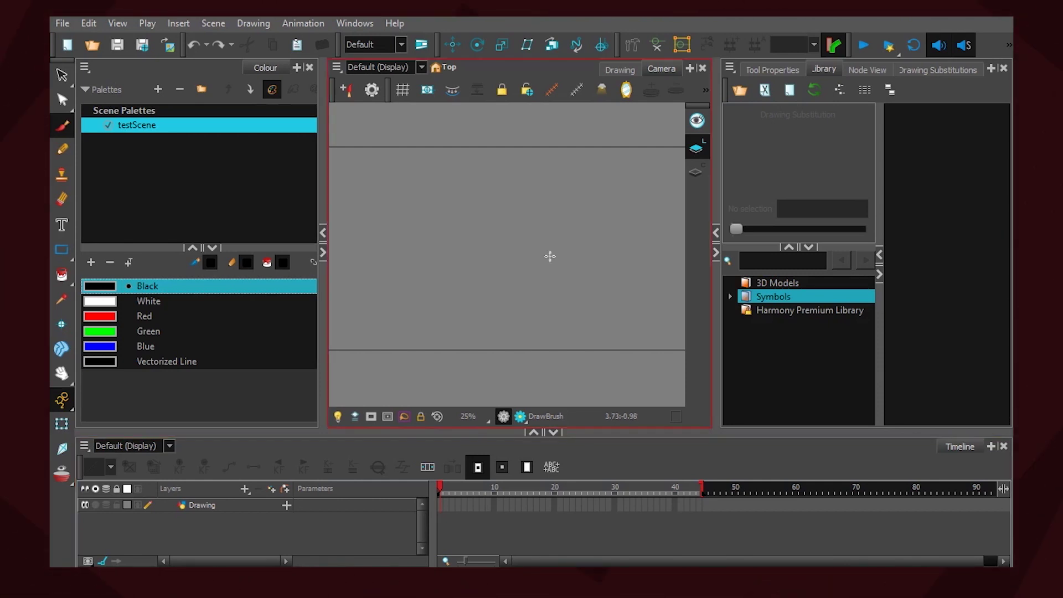
# Try freehand strokes with Brush 1 on the first frame and undo them.
pyautogui.moveTo(474, 207); pyautogui.dragTo(507, 289)
pyautogui.hotkey('ctrl', 'z')
pyautogui.press('2')
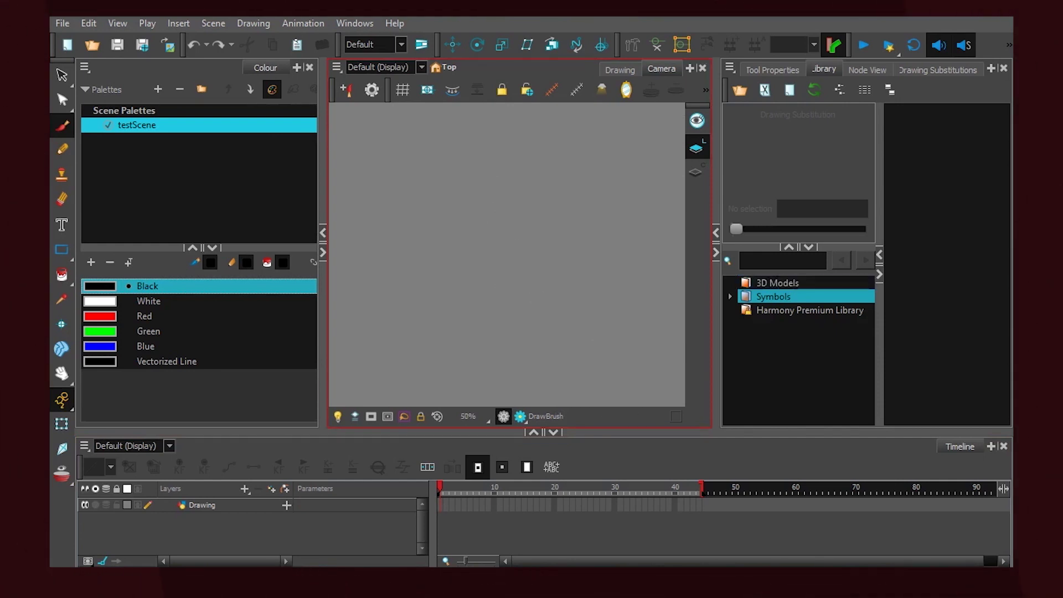
pyautogui.moveTo(477, 181)
pyautogui.mouseDown()
pyautogui.moveTo(461, 219)
pyautogui.moveTo(508, 248)
pyautogui.mouseUp()
pyautogui.moveTo(462, 160)
pyautogui.mouseDown()
pyautogui.moveTo(471, 232)
pyautogui.moveTo(531, 281)
pyautogui.mouseUp()
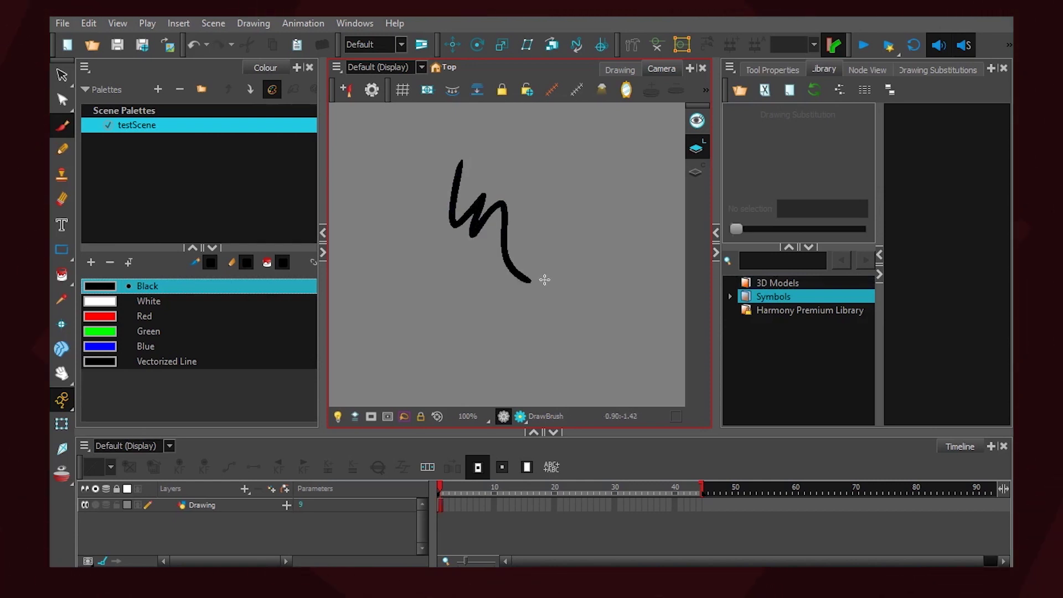
pyautogui.hotkey('ctrl', 'z')
# Set the maximum size of Brush 1 to 28.4 in its vector brush properties.
pyautogui.click(768, 67)
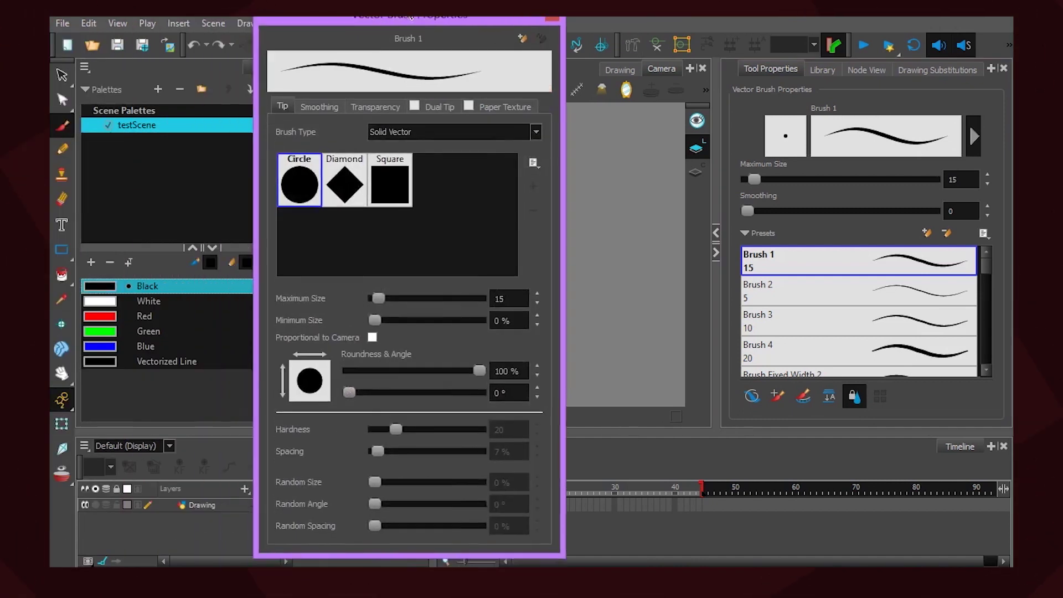
pyautogui.moveTo(406, 23); pyautogui.dragTo(742, 23)
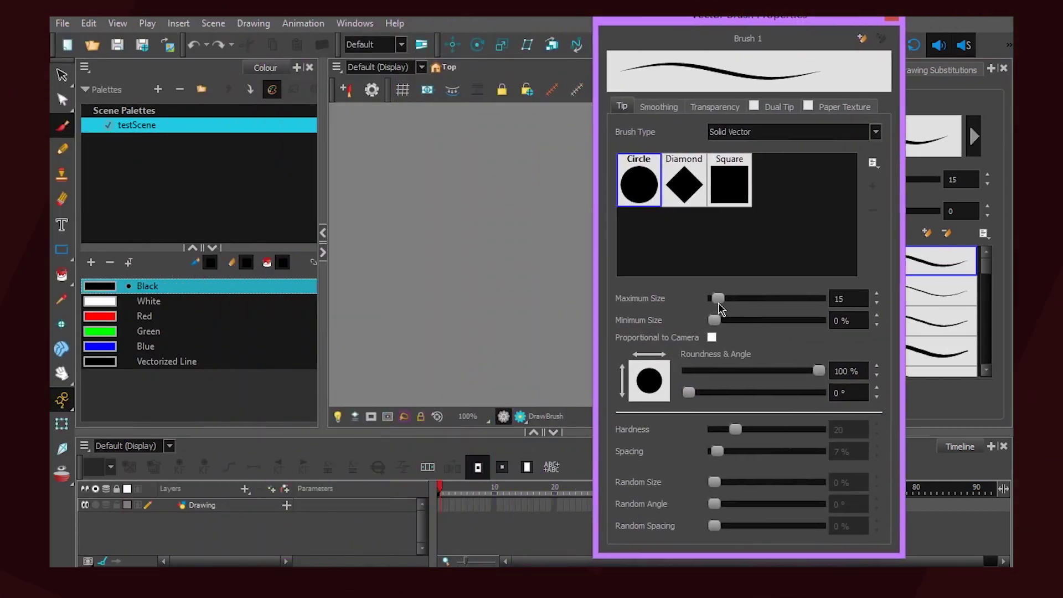
pyautogui.moveTo(718, 302); pyautogui.dragTo(722, 302)
pyautogui.click(892, 19)
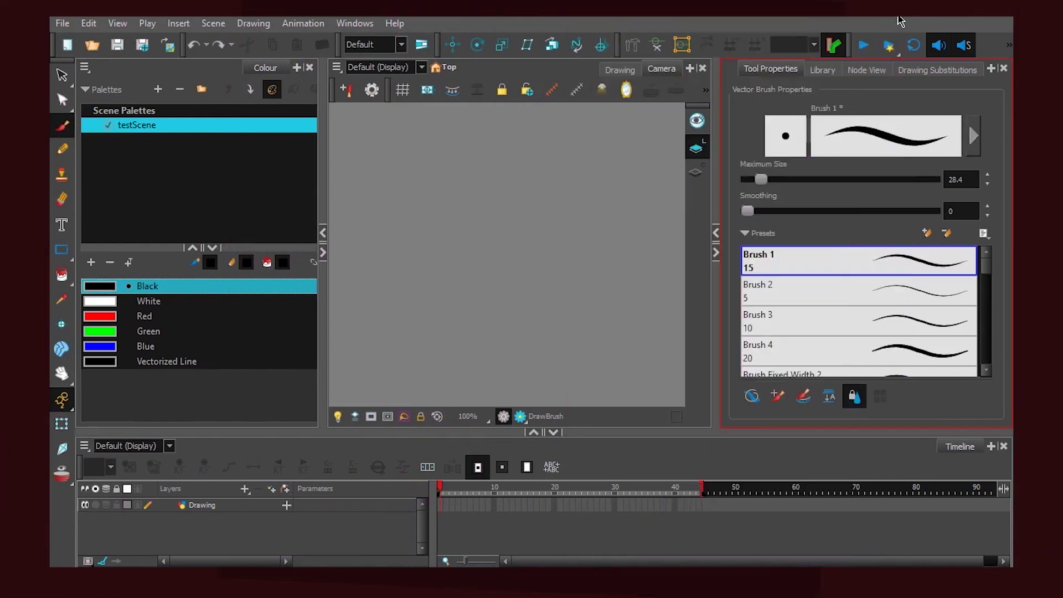
# Draw a test zigzag with the enlarged Brush 1 on frame 1 and delete it.
pyautogui.moveTo(447, 140)
pyautogui.mouseDown()
pyautogui.moveTo(484, 166)
pyautogui.moveTo(481, 274)
pyautogui.moveTo(559, 285)
pyautogui.moveTo(588, 331)
pyautogui.mouseUp()
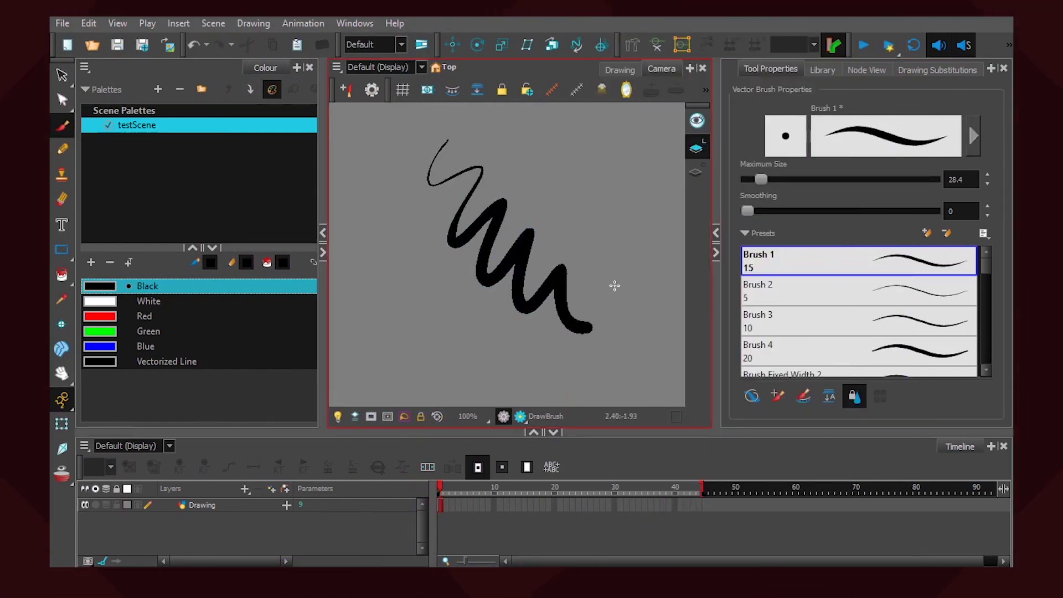
pyautogui.hotkey('ctrl', 'a')
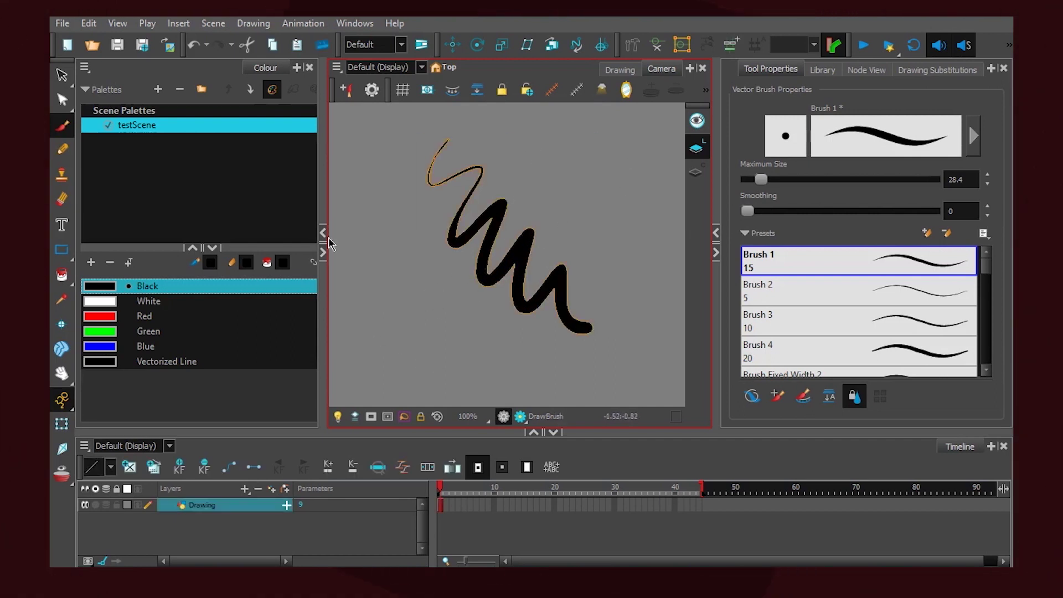
pyautogui.press('Delete')
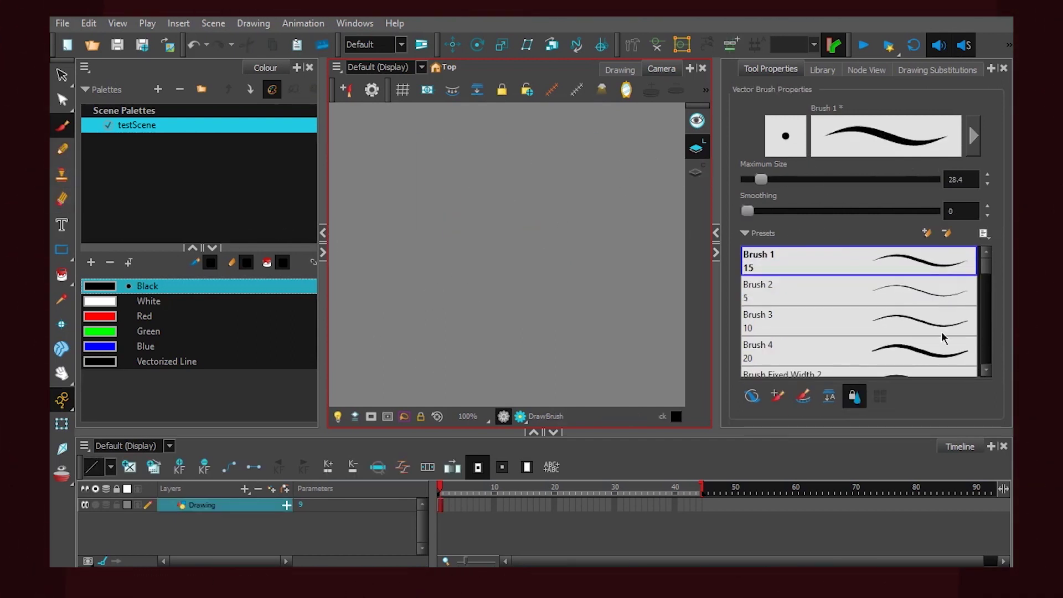
# Browse the brush presets, sampling Marker 2, Airbrush Marker and Water Pastel, and choose the Charcoal preset.
pyautogui.click(943, 332)
pyautogui.scroll(-6, 942, 308)
pyautogui.click(891, 309)
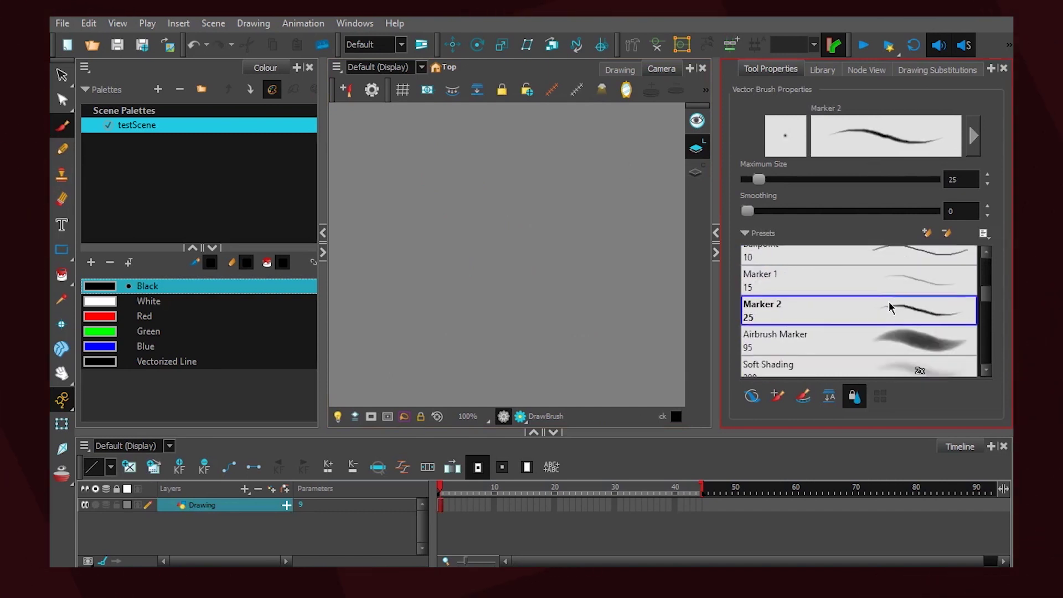
pyautogui.click(881, 344)
pyautogui.scroll(-3, 886, 340)
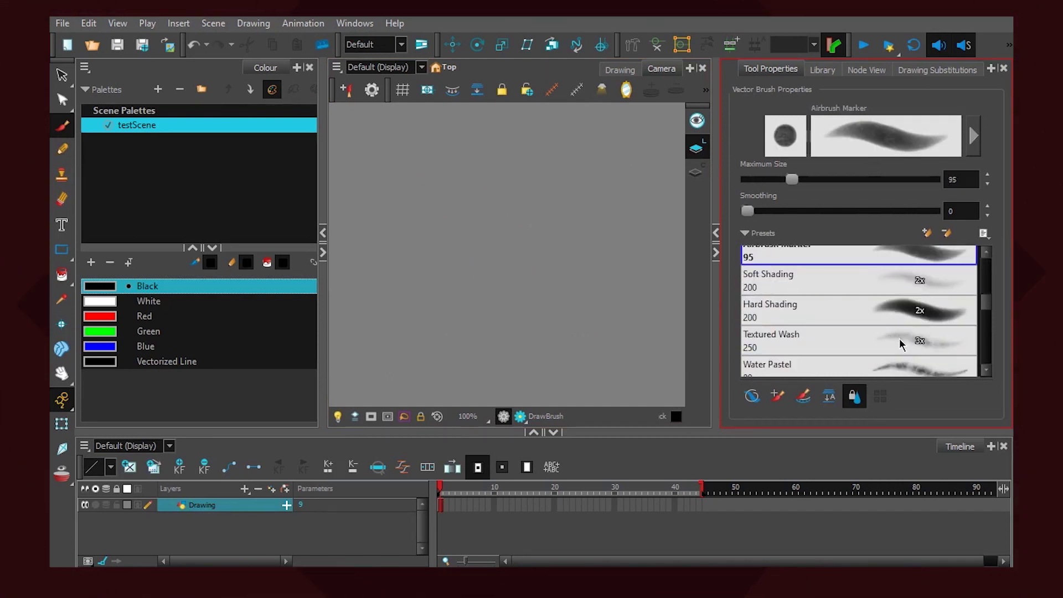
pyautogui.click(886, 364)
pyautogui.scroll(-6, 889, 337)
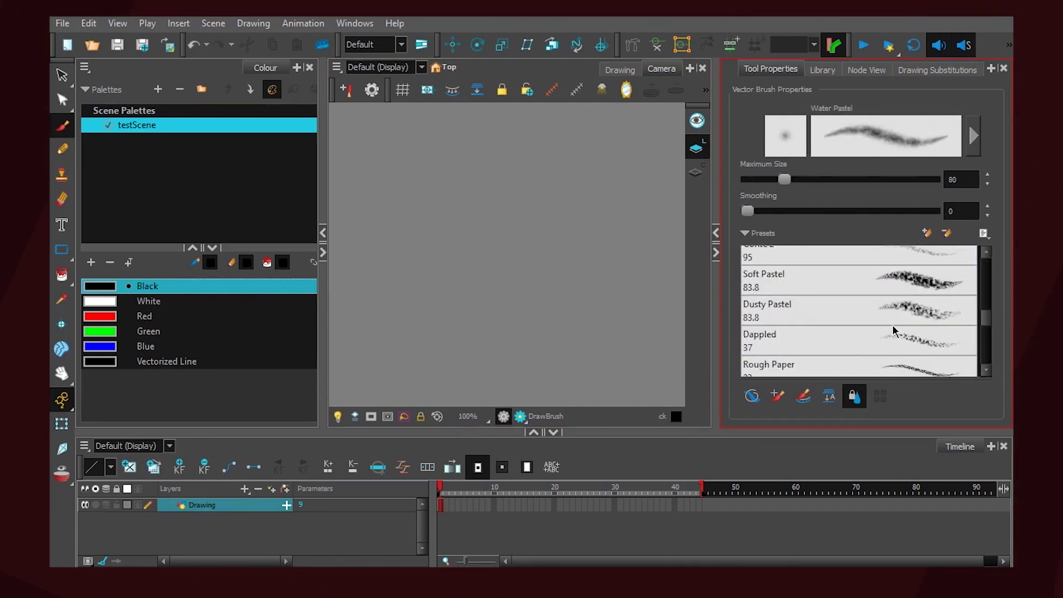
pyautogui.scroll(-5, 894, 329)
pyautogui.click(898, 322)
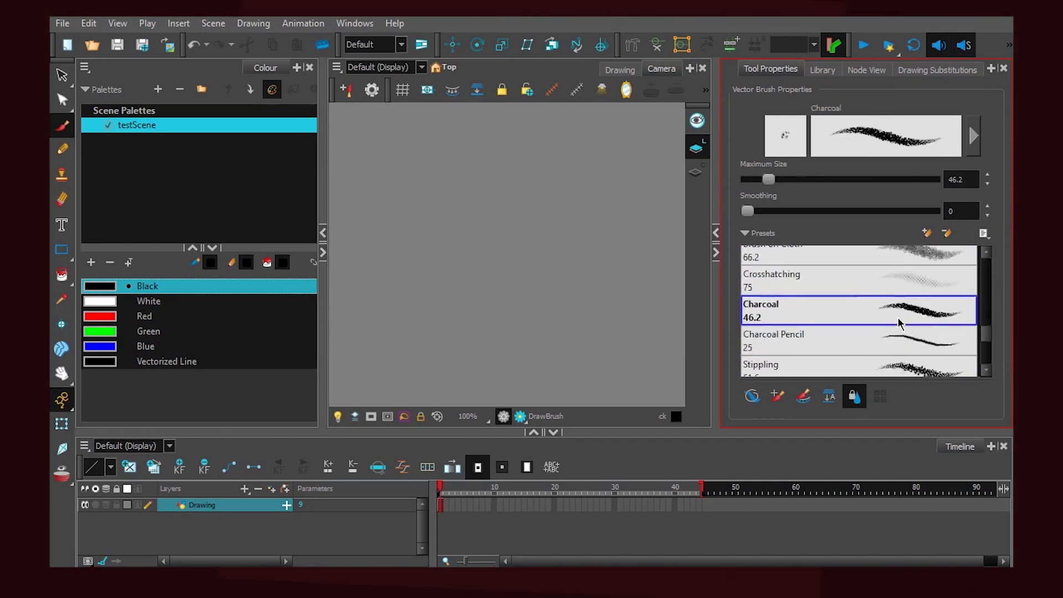
# Scribble test strokes with the Charcoal brush on frame 1 and delete them all.
pyautogui.moveTo(502, 147)
pyautogui.mouseDown()
pyautogui.moveTo(474, 177)
pyautogui.moveTo(501, 224)
pyautogui.moveTo(572, 261)
pyautogui.moveTo(618, 318)
pyautogui.moveTo(460, 335)
pyautogui.moveTo(401, 234)
pyautogui.mouseUp()
pyautogui.moveTo(412, 171)
pyautogui.mouseDown()
pyautogui.moveTo(436, 215)
pyautogui.moveTo(507, 230)
pyautogui.mouseUp()
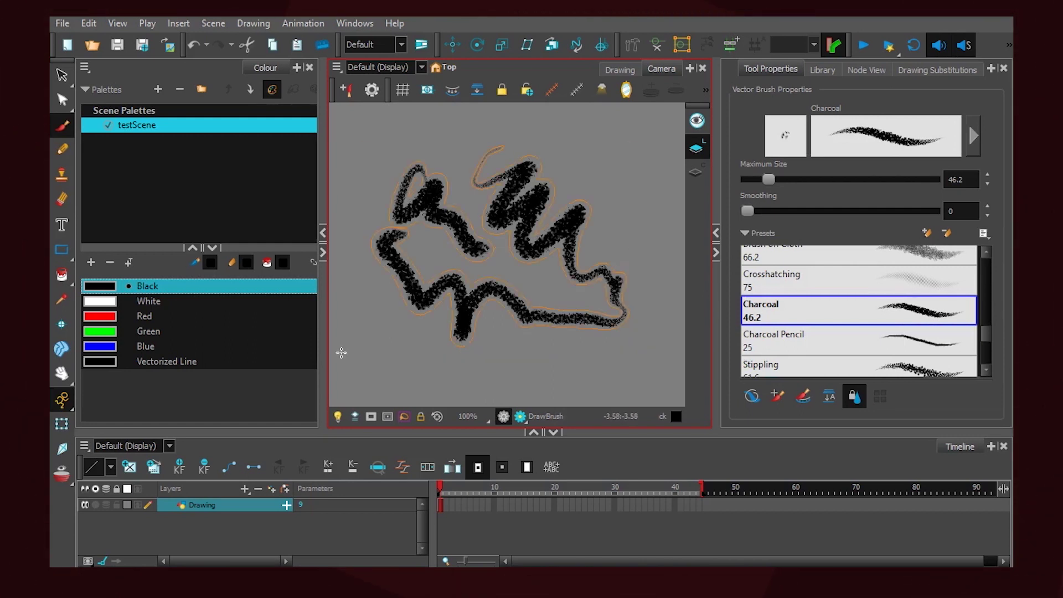
pyautogui.press('Delete')
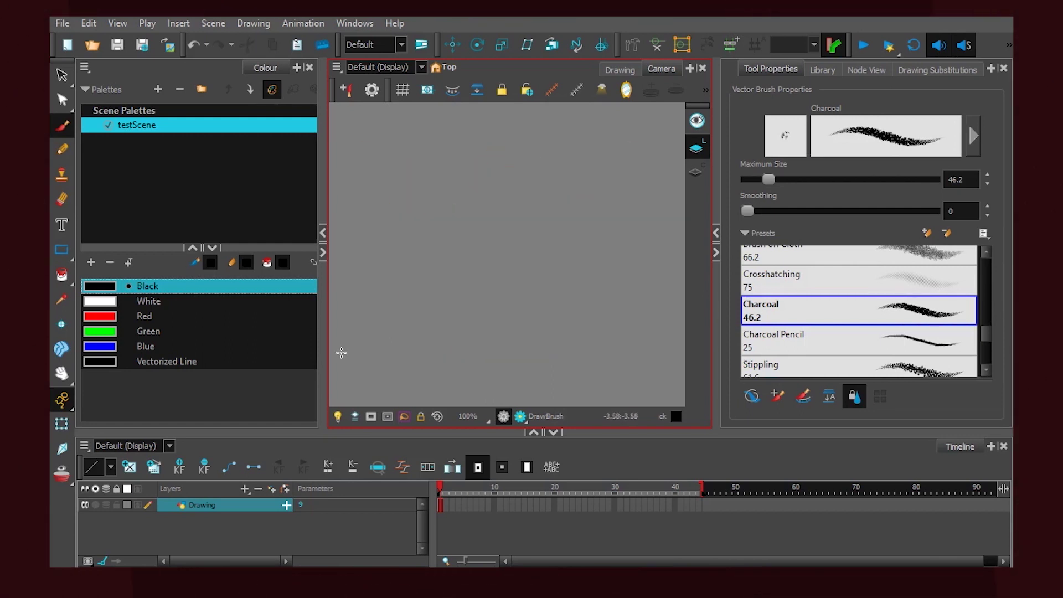
# Switch to the Pencil tool and choose its Charcoal preset with size 25.
pyautogui.click(58, 154)
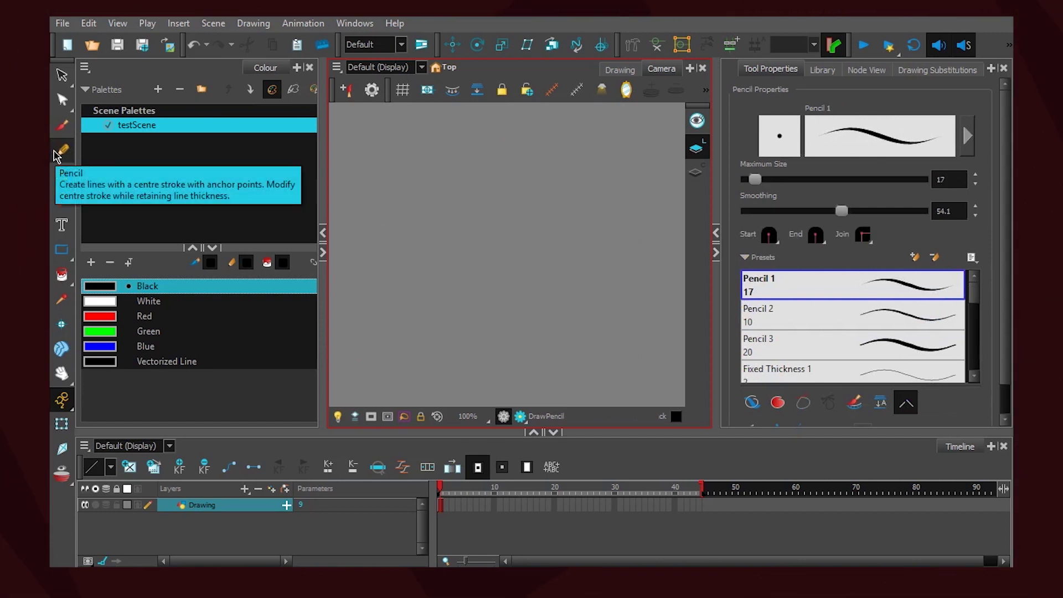
pyautogui.moveTo(969, 289)
pyautogui.mouseDown()
pyautogui.moveTo(973, 380)
pyautogui.moveTo(975, 308)
pyautogui.mouseUp()
pyautogui.click(924, 332)
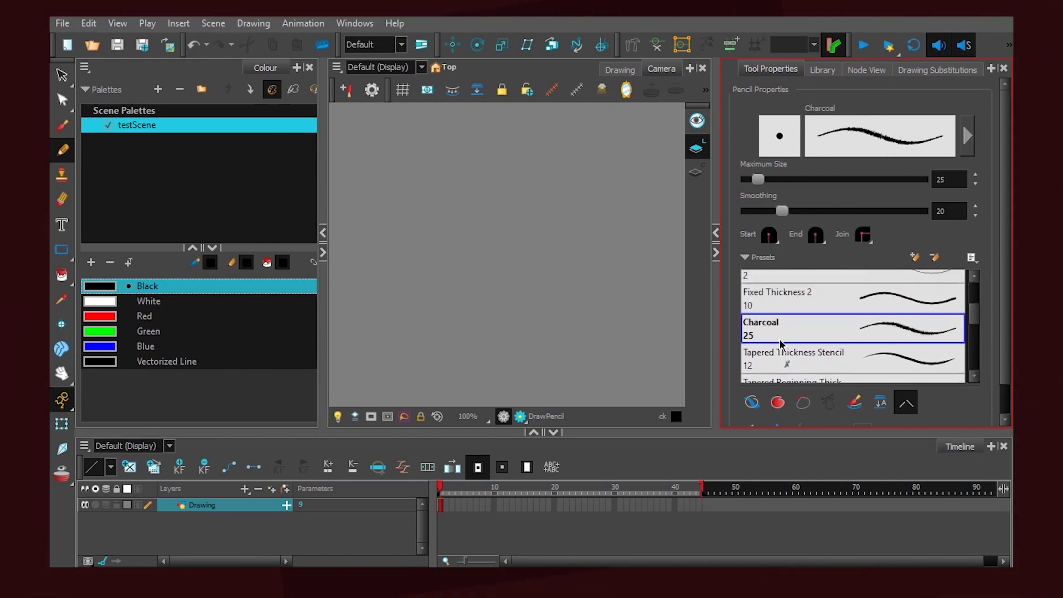
# Scribble test strokes with the Charcoal pencil on frame 1 and undo them all.
pyautogui.moveTo(484, 160)
pyautogui.mouseDown()
pyautogui.moveTo(458, 204)
pyautogui.moveTo(534, 264)
pyautogui.mouseUp()
pyautogui.hotkey('ctrl', 'z')
pyautogui.moveTo(527, 132)
pyautogui.mouseDown()
pyautogui.moveTo(467, 265)
pyautogui.moveTo(577, 297)
pyautogui.mouseUp()
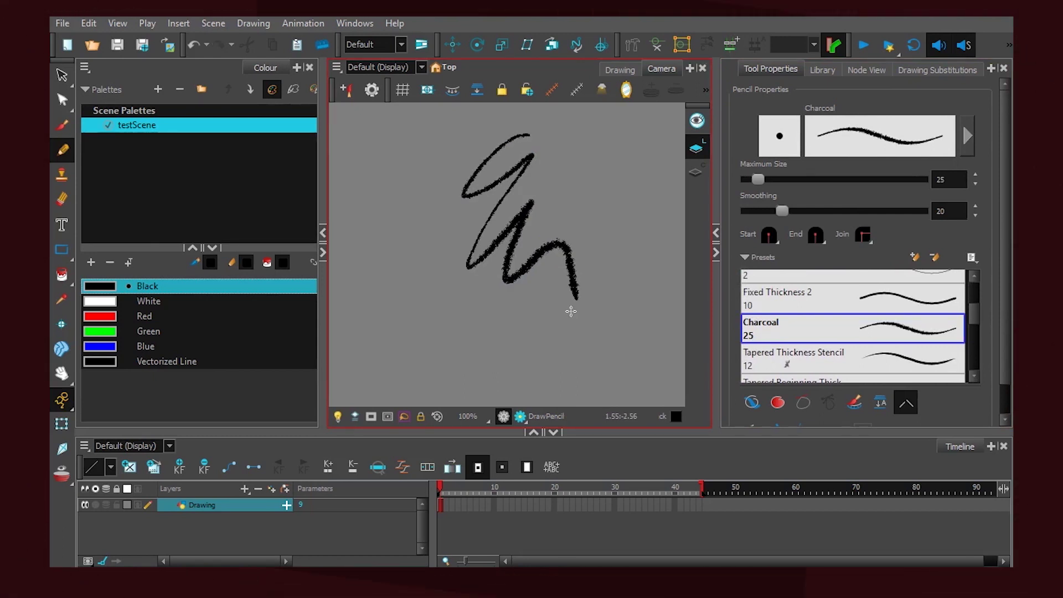
pyautogui.hotkey('ctrl', 'z')
pyautogui.moveTo(480, 162)
pyautogui.mouseDown()
pyautogui.moveTo(437, 188)
pyautogui.moveTo(468, 153)
pyautogui.moveTo(517, 310)
pyautogui.mouseUp()
pyautogui.hotkey('ctrl', 'z')
pyautogui.hotkey('ctrl', 'z')
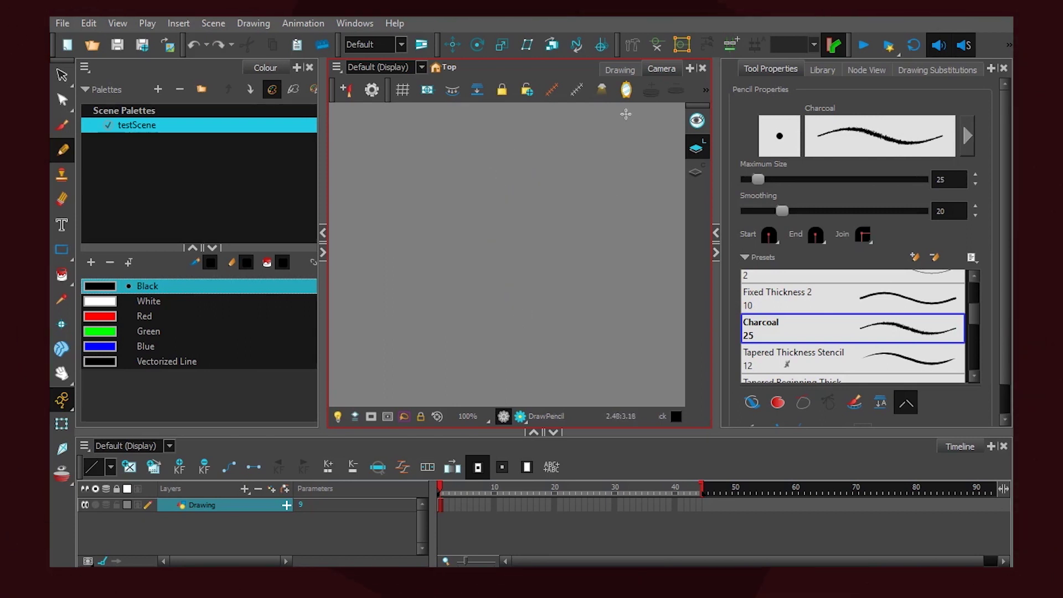
# Look at the Drawing view, return to the Camera view and inspect the commands available for the Drawing layer.
pyautogui.click(620, 70)
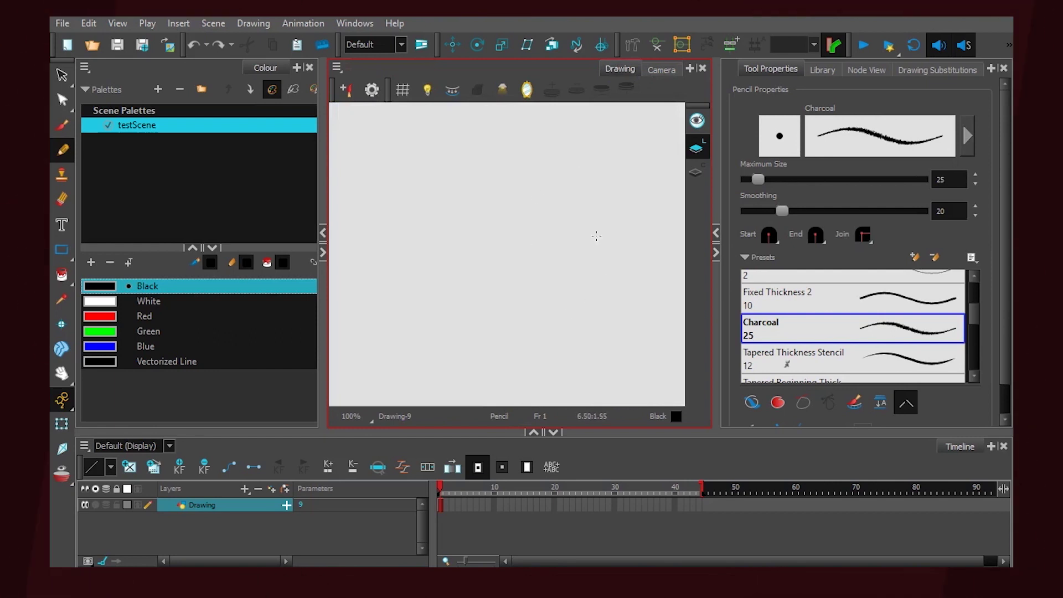
pyautogui.click(660, 75)
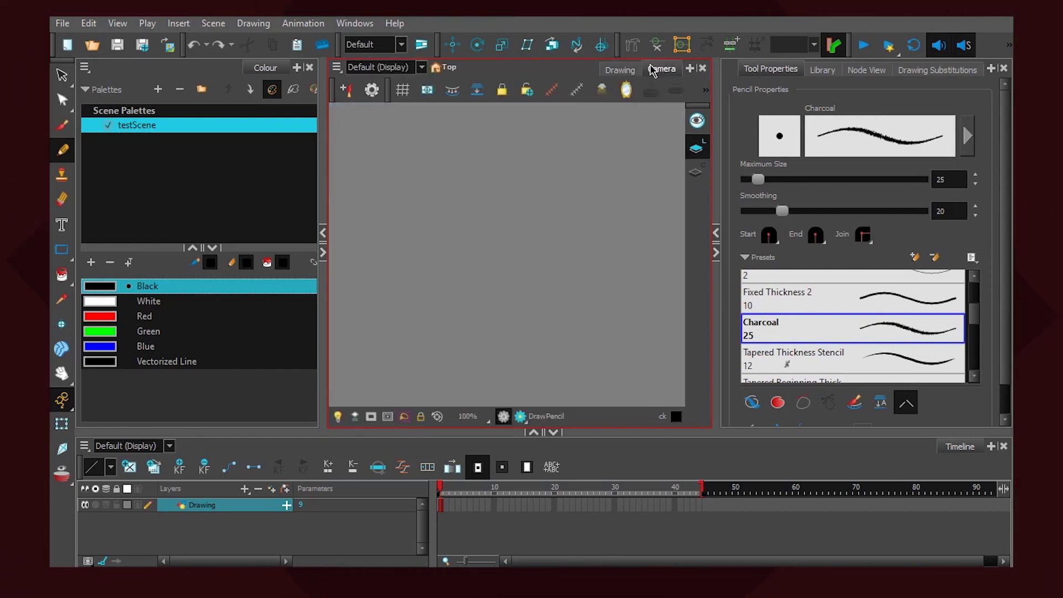
pyautogui.click(221, 507)
pyautogui.rightClick(236, 525)
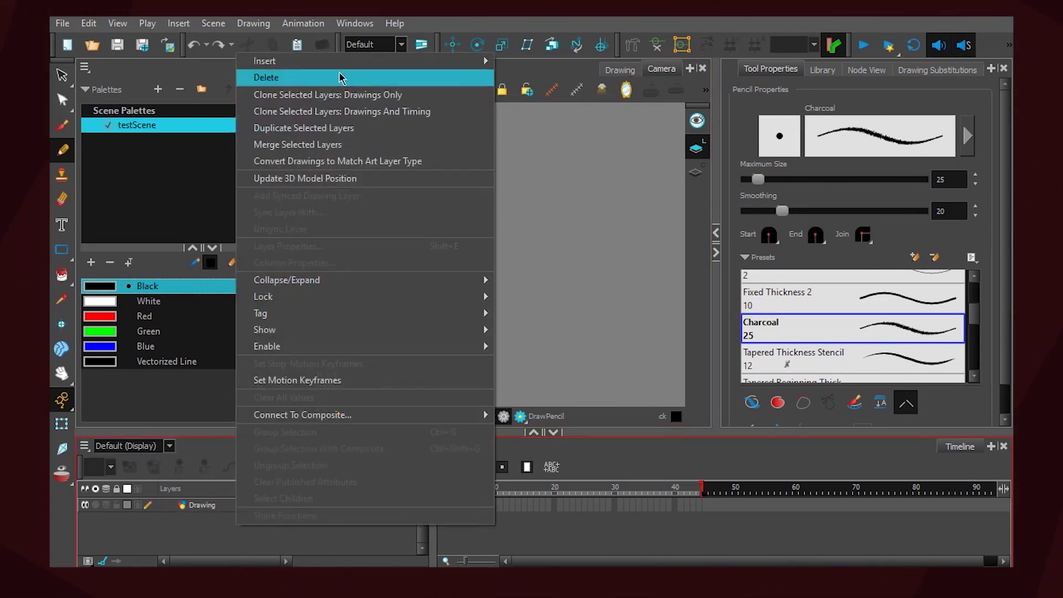
pyautogui.moveTo(340, 68)
pyautogui.click(540, 177)
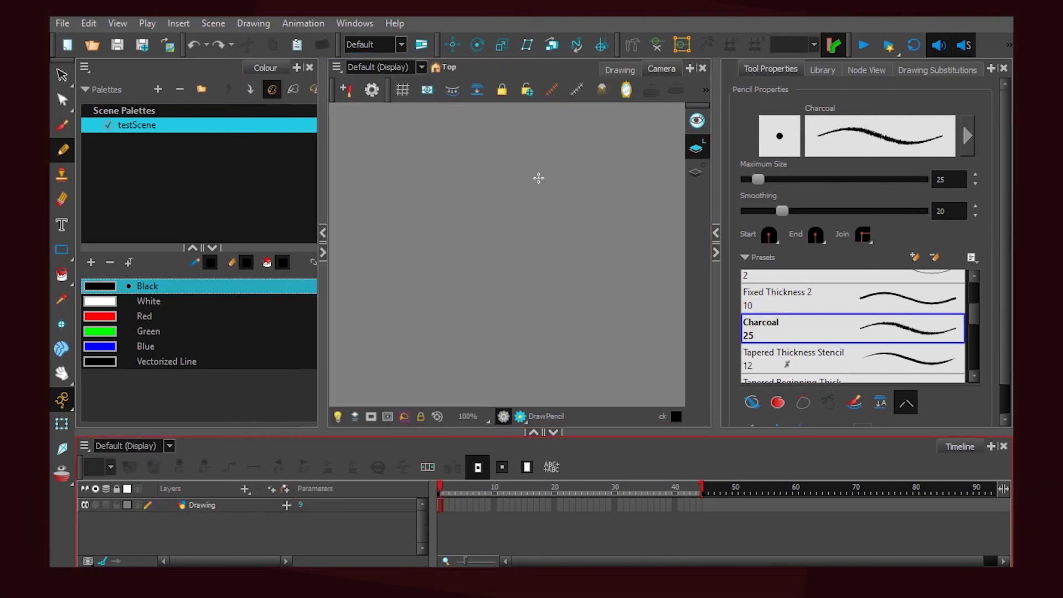
pyautogui.click(632, 311)
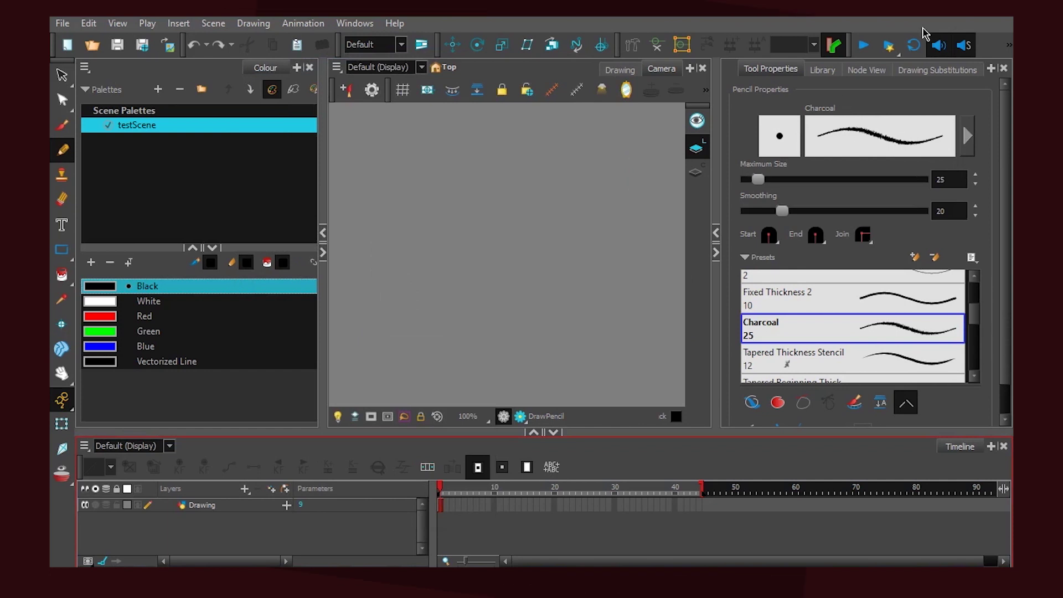
# Add a Peg connected above the Drawing node in the Node View and arrange the nodes.
pyautogui.click(866, 70)
pyautogui.moveTo(909, 308); pyautogui.dragTo(873, 241)
pyautogui.hotkey('ctrl', 'p')
pyautogui.moveTo(926, 195); pyautogui.dragTo(859, 228)
pyautogui.moveTo(919, 189); pyautogui.dragTo(802, 165)
# Extend the Drawing layer's exposure to about frame 35 and return to frame 1.
pyautogui.click(236, 517)
pyautogui.click(262, 506)
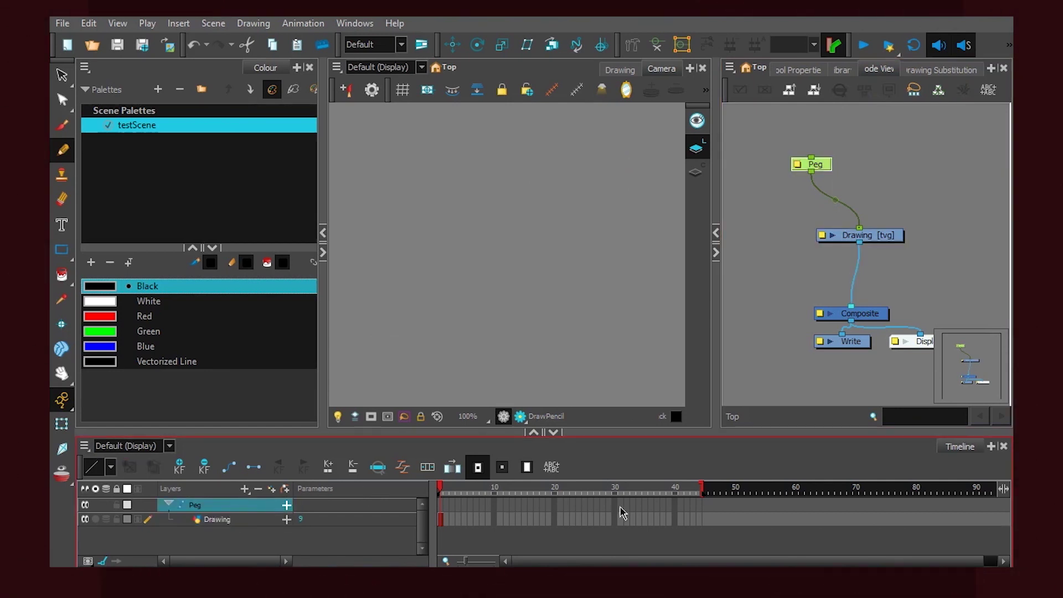
pyautogui.click(645, 518)
pyautogui.press('F5')
pyautogui.moveTo(451, 489); pyautogui.dragTo(426, 489)
pyautogui.click(441, 503)
# Draw a long, nearly horizontal brush line across the camera frame on the Drawing layer.
pyautogui.click(62, 424)
pyautogui.scroll(-4, 619, 288)
pyautogui.click(224, 519)
pyautogui.hotkey('alt', 'b')
pyautogui.moveTo(455, 299); pyautogui.dragTo(648, 279)
# Move the pivot to the middle of the line with the Rotate tool and select the Peg layer.
pyautogui.click(219, 505)
pyautogui.click(62, 424)
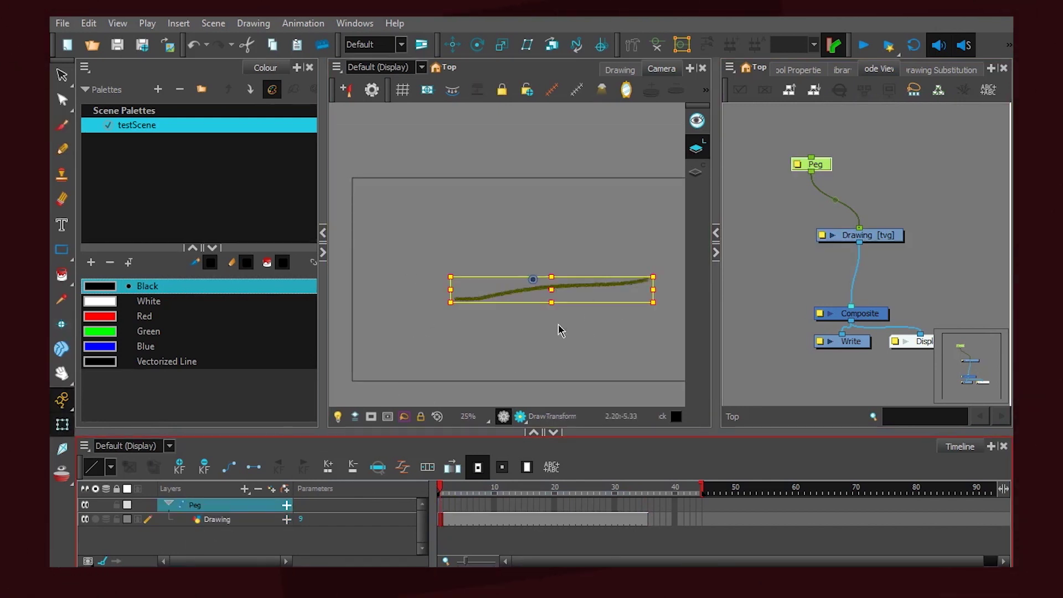
pyautogui.click(615, 284)
pyautogui.hotkey('alt', '3')
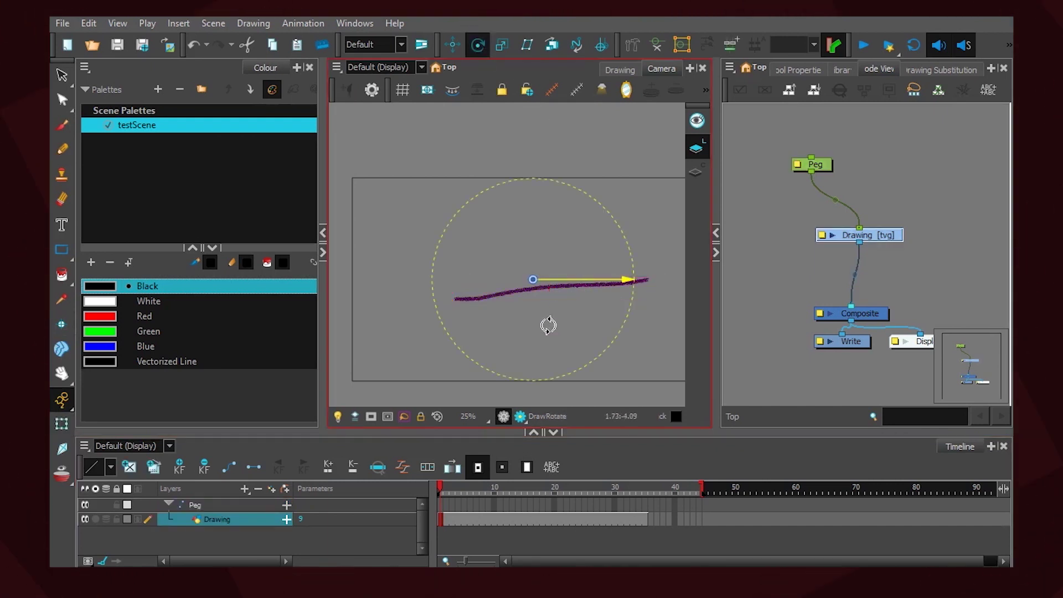
pyautogui.moveTo(533, 280); pyautogui.dragTo(554, 287)
pyautogui.click(237, 505)
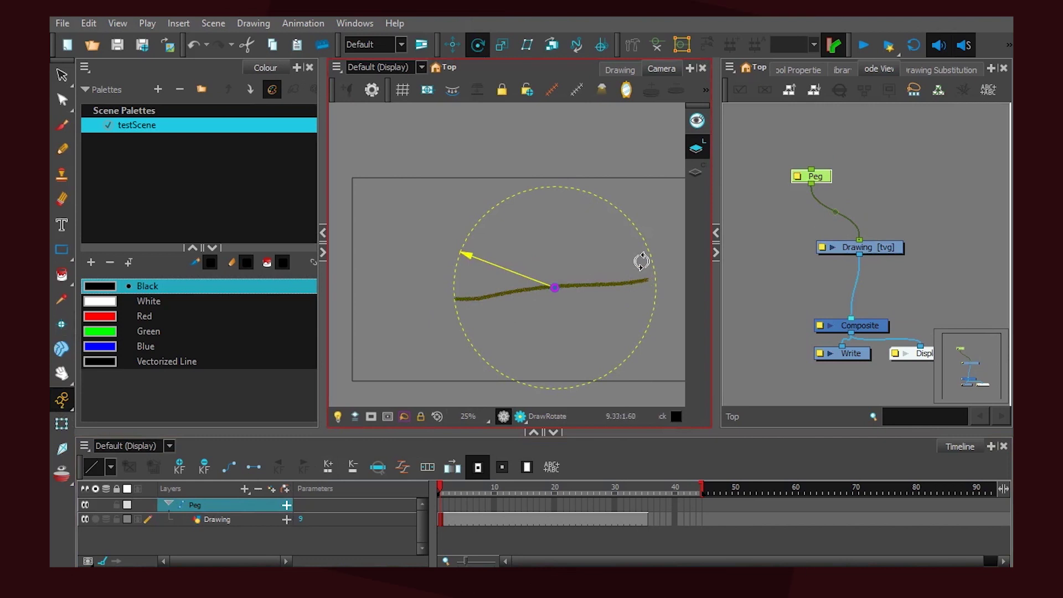
# Rotate the Peg around its pivot to animate the line between frame 1 and frame 32, and scrub through the motion.
pyautogui.moveTo(645, 255)
pyautogui.mouseDown()
pyautogui.moveTo(558, 178)
pyautogui.moveTo(462, 162)
pyautogui.mouseUp()
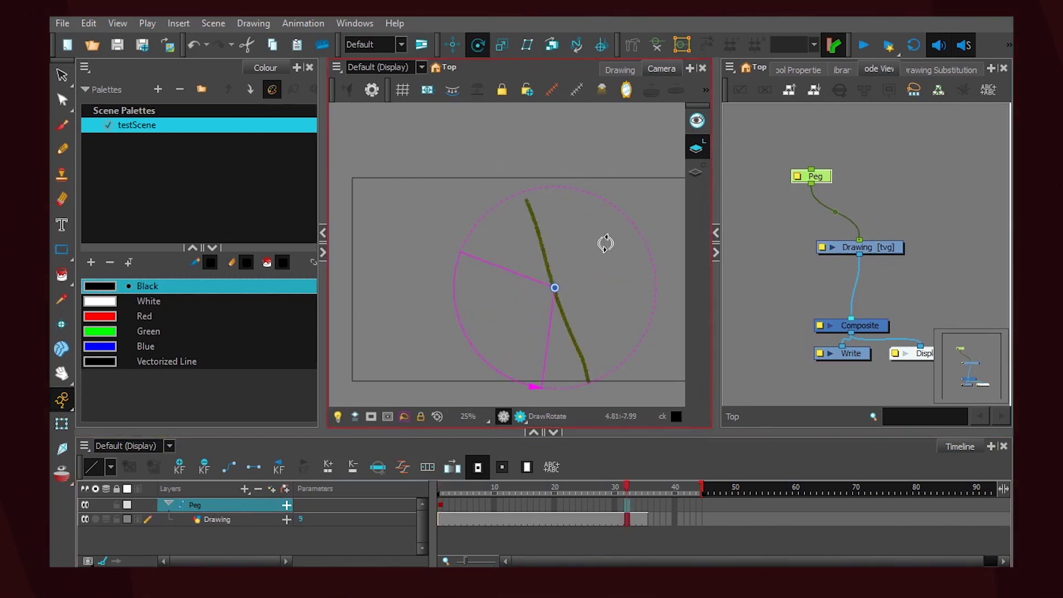
pyautogui.moveTo(625, 254); pyautogui.dragTo(570, 260)
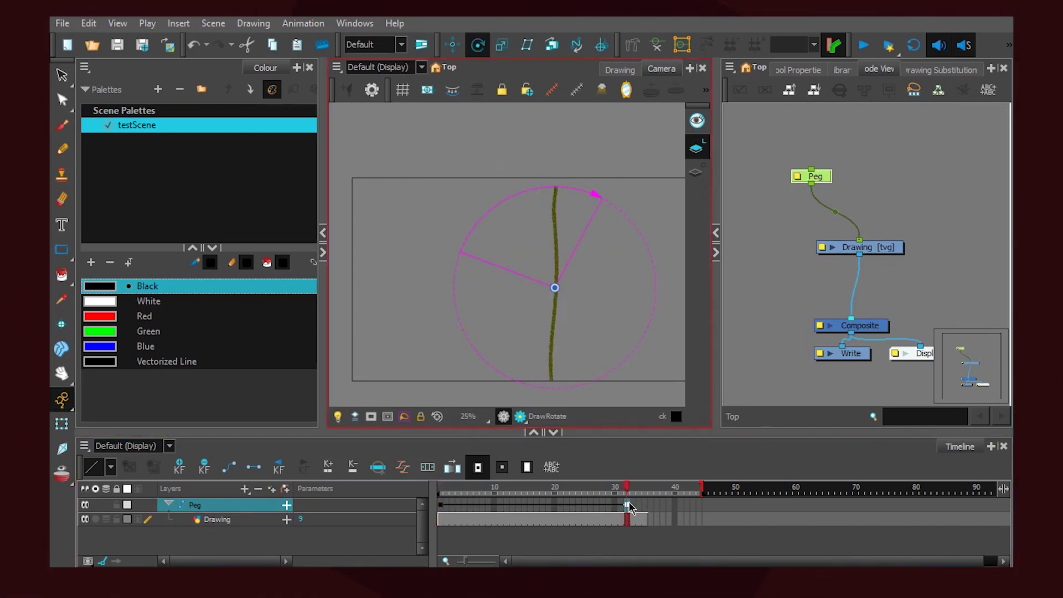
pyautogui.click(62, 424)
pyautogui.moveTo(551, 351); pyautogui.dragTo(389, 351)
pyautogui.click(530, 492)
pyautogui.moveTo(530, 491)
pyautogui.mouseDown()
pyautogui.moveTo(505, 492)
pyautogui.moveTo(593, 492)
pyautogui.moveTo(484, 492)
pyautogui.moveTo(536, 492)
pyautogui.mouseUp()
# Delete the Peg's rotation keyframes and return to frame 1.
pyautogui.moveTo(631, 507); pyautogui.dragTo(365, 504)
pyautogui.press('Delete')
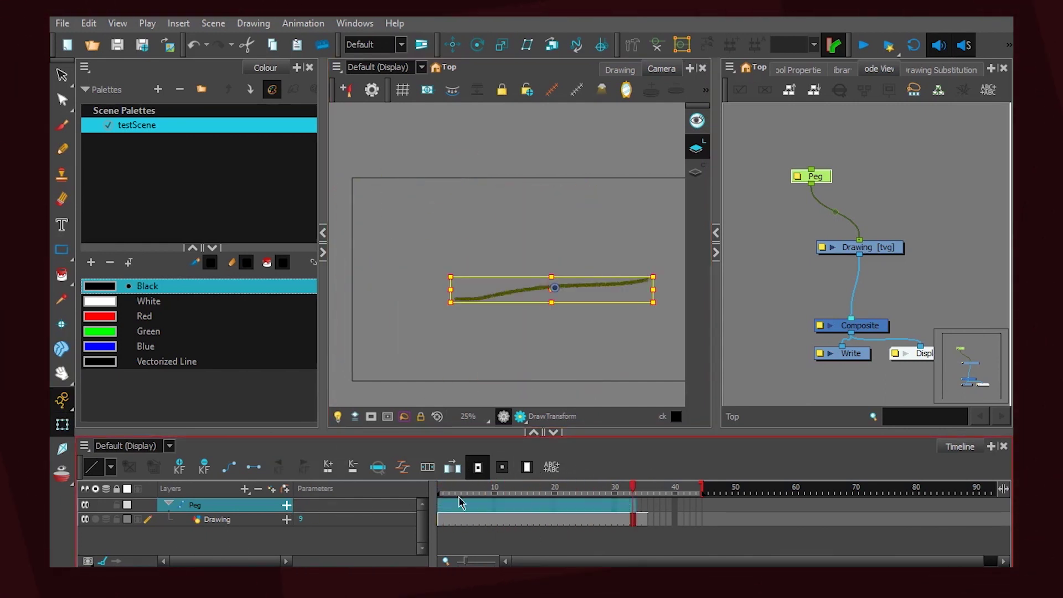
pyautogui.moveTo(443, 491)
pyautogui.mouseDown()
pyautogui.moveTo(460, 491)
pyautogui.moveTo(625, 353)
pyautogui.moveTo(339, 373)
pyautogui.mouseUp()
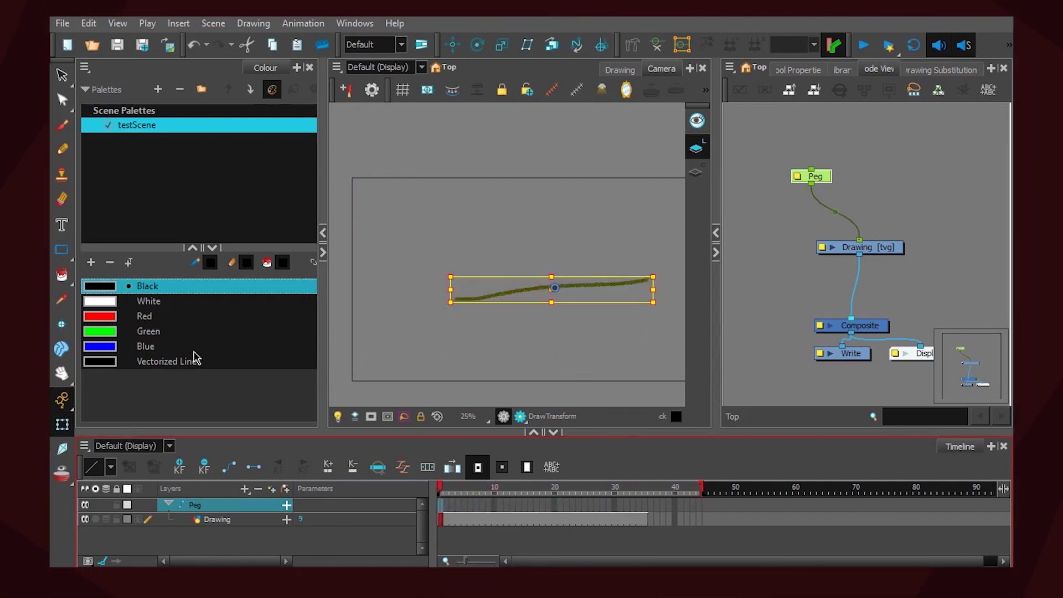
# Select the drawn line with the Select tool and delete it.
pyautogui.click(62, 75)
pyautogui.click(468, 298)
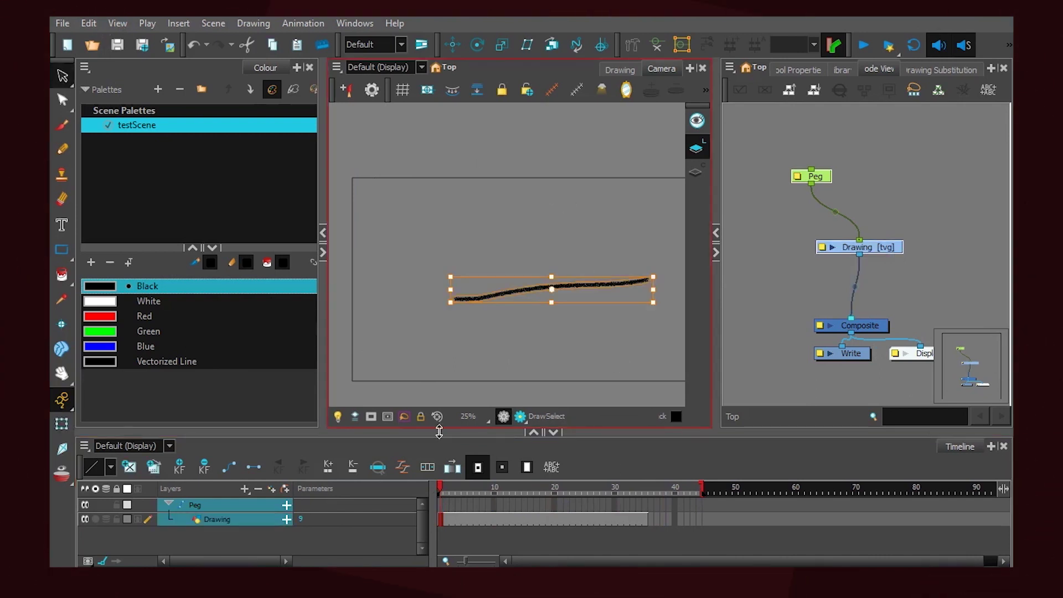
pyautogui.press('Delete')
# Delete the Peg and Drawing layers and reposition the Composite node centrally above the Write and Display nodes.
pyautogui.rightClick(216, 504)
pyautogui.click(334, 53)
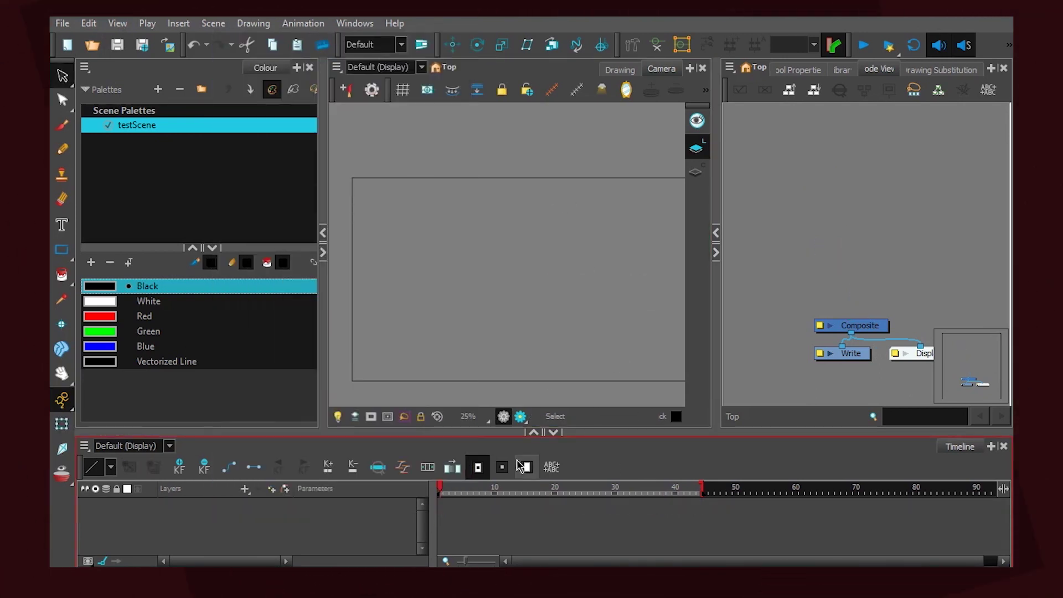
pyautogui.click(919, 299)
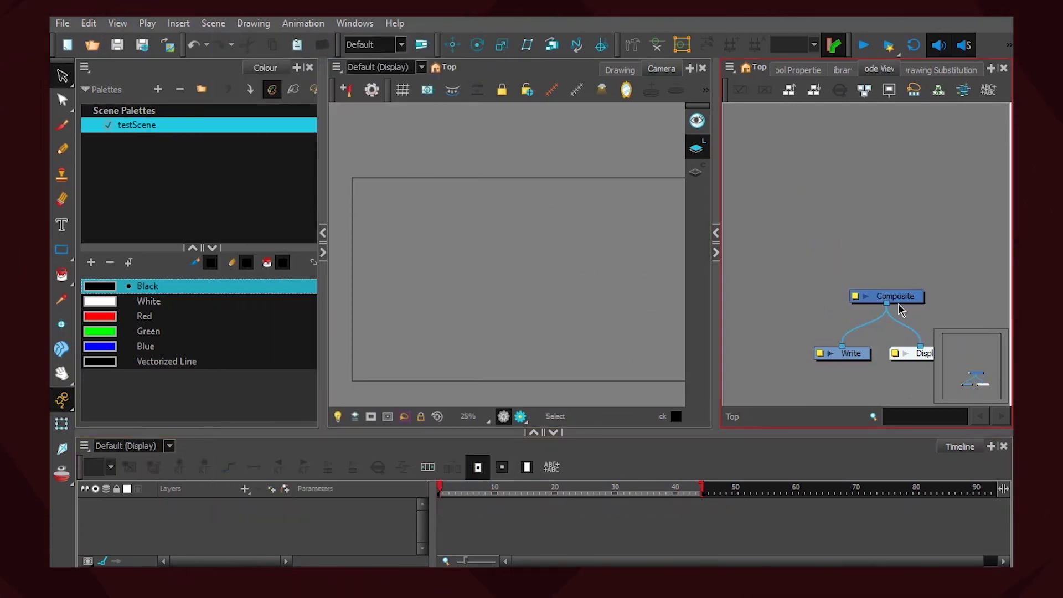
pyautogui.moveTo(898, 302); pyautogui.dragTo(886, 295)
# Change the colour of the Black swatch in the testScene palette to a bright blue.
pyautogui.click(133, 302)
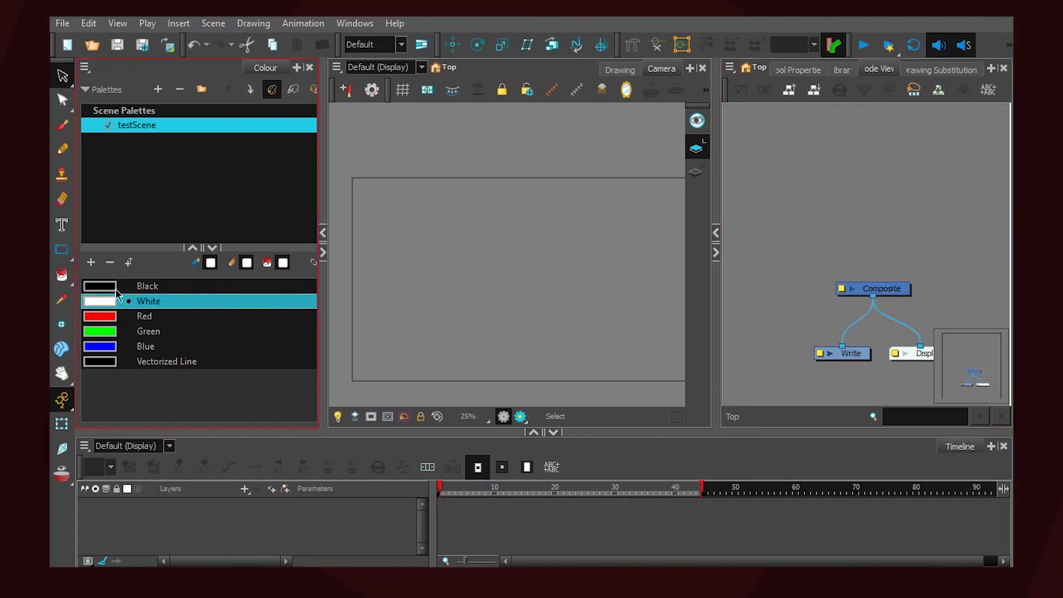
pyautogui.click(108, 286)
pyautogui.doubleClick(111, 288)
pyautogui.moveTo(487, 214); pyautogui.dragTo(447, 202)
pyautogui.click(691, 143)
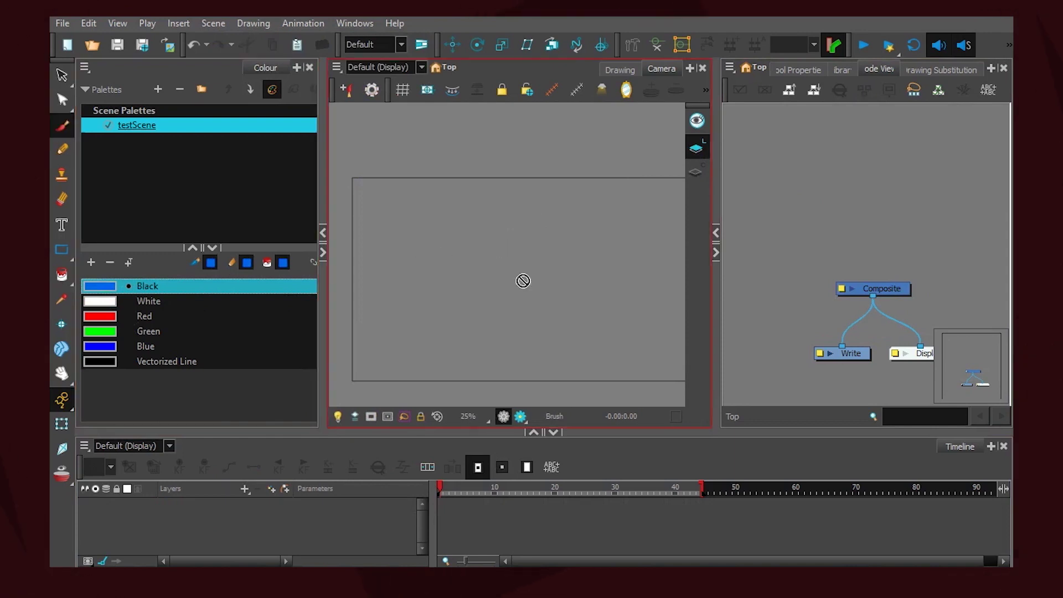
# Add a new Drawing layer to the scene.
pyautogui.click(278, 524)
pyautogui.hotkey('ctrl', 'r')
pyautogui.click(478, 332)
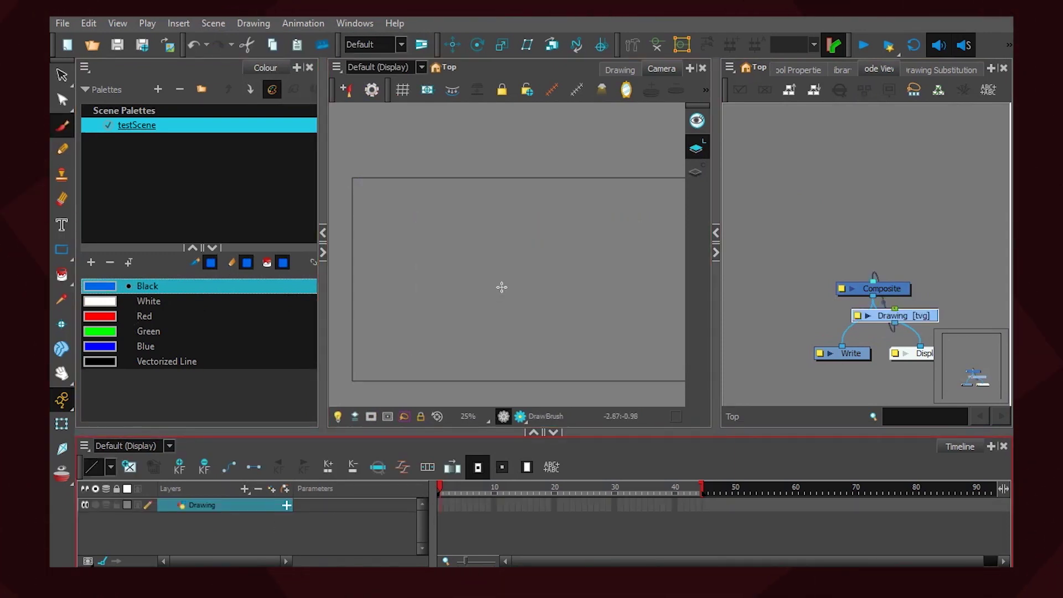
# Draw a test brush stroke with the recoloured Black swatch and undo it.
pyautogui.moveTo(494, 277); pyautogui.dragTo(605, 261)
pyautogui.scroll(3, 603, 281)
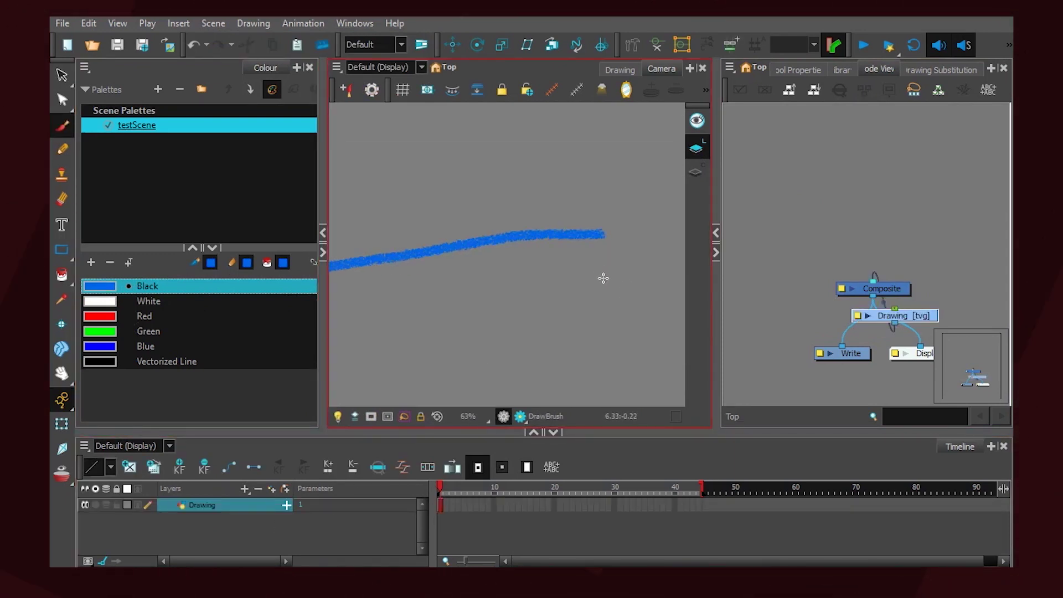
pyautogui.hotkey('ctrl', 'z')
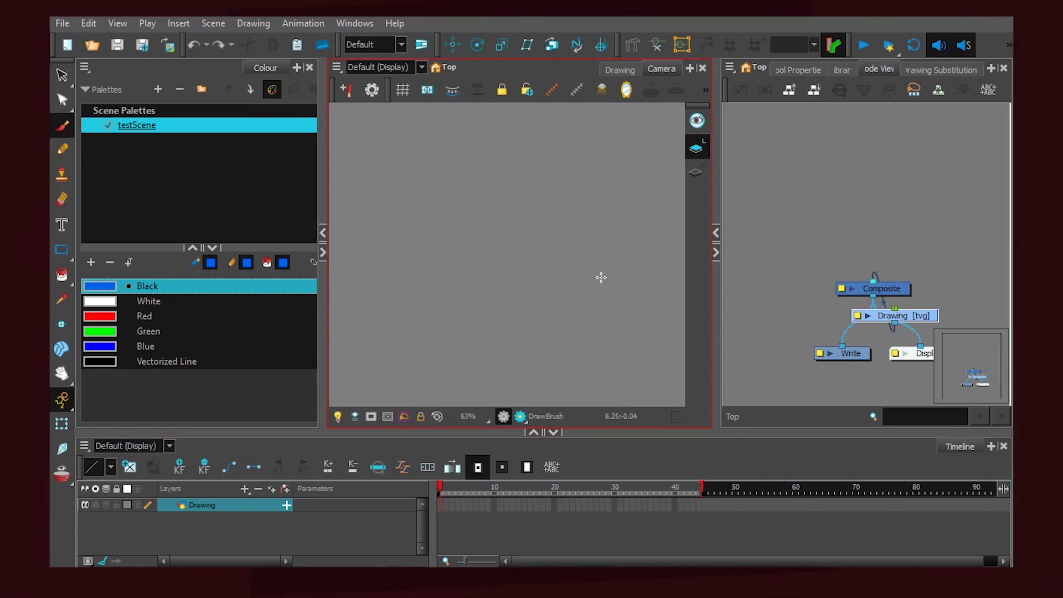
# Set the Charcoal brush's maximum size to 204.8 and paint a large blue patch in the Camera view.
pyautogui.click(798, 70)
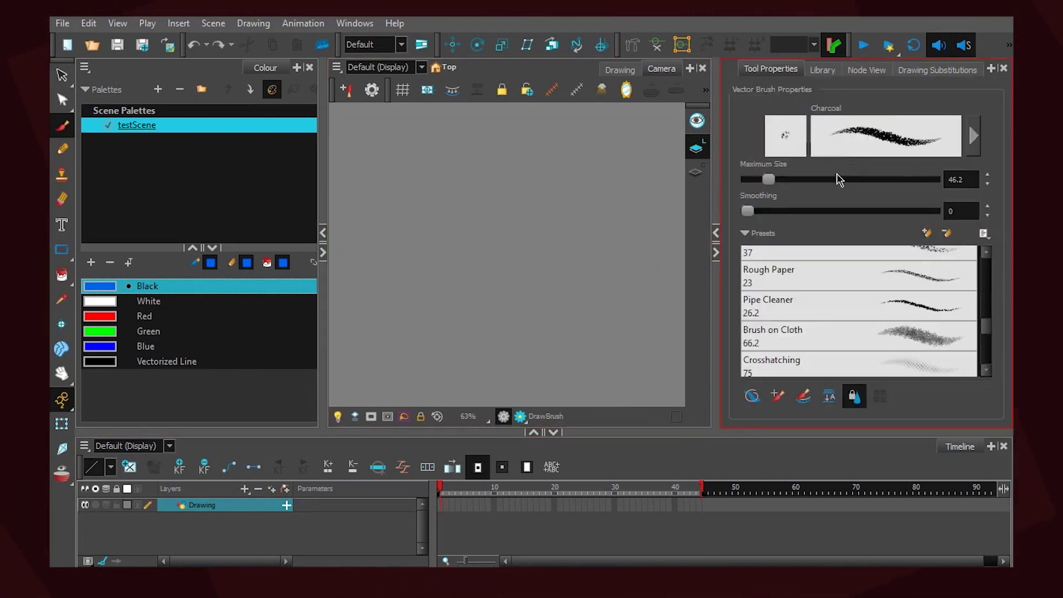
pyautogui.moveTo(770, 179); pyautogui.dragTo(842, 179)
pyautogui.moveTo(475, 183)
pyautogui.mouseDown()
pyautogui.moveTo(532, 161)
pyautogui.moveTo(521, 238)
pyautogui.moveTo(559, 354)
pyautogui.mouseUp()
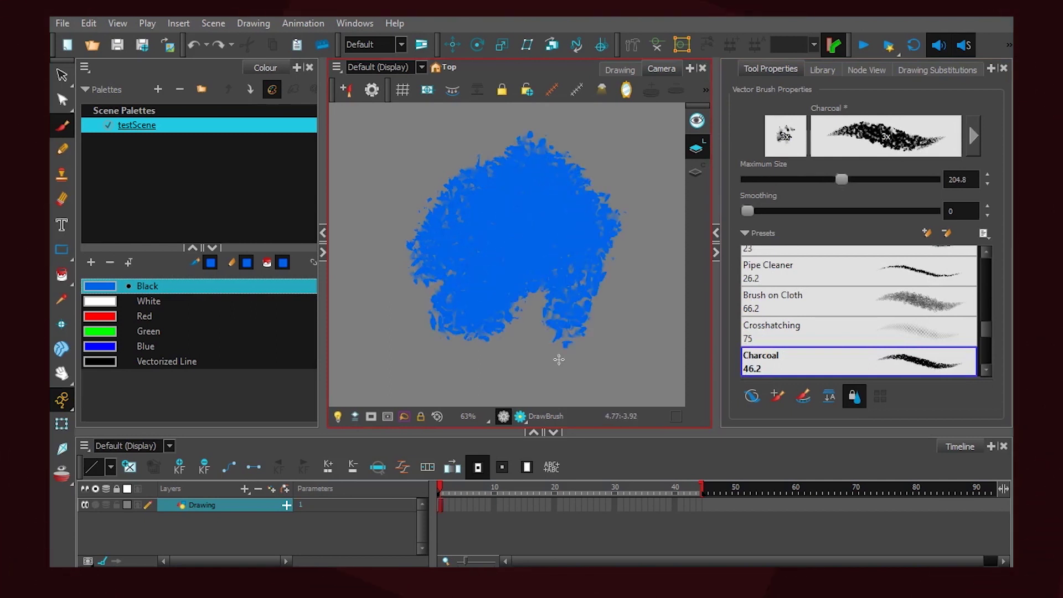
# Paint a red area around the blue patch and a green area around the red one.
pyautogui.click(167, 349)
pyautogui.click(195, 315)
pyautogui.moveTo(529, 119)
pyautogui.mouseDown()
pyautogui.moveTo(419, 271)
pyautogui.moveTo(454, 349)
pyautogui.moveTo(587, 299)
pyautogui.moveTo(529, 167)
pyautogui.mouseUp()
pyautogui.click(181, 333)
pyautogui.moveTo(437, 128)
pyautogui.mouseDown()
pyautogui.moveTo(361, 299)
pyautogui.moveTo(568, 378)
pyautogui.moveTo(679, 332)
pyautogui.moveTo(604, 258)
pyautogui.moveTo(618, 324)
pyautogui.mouseUp()
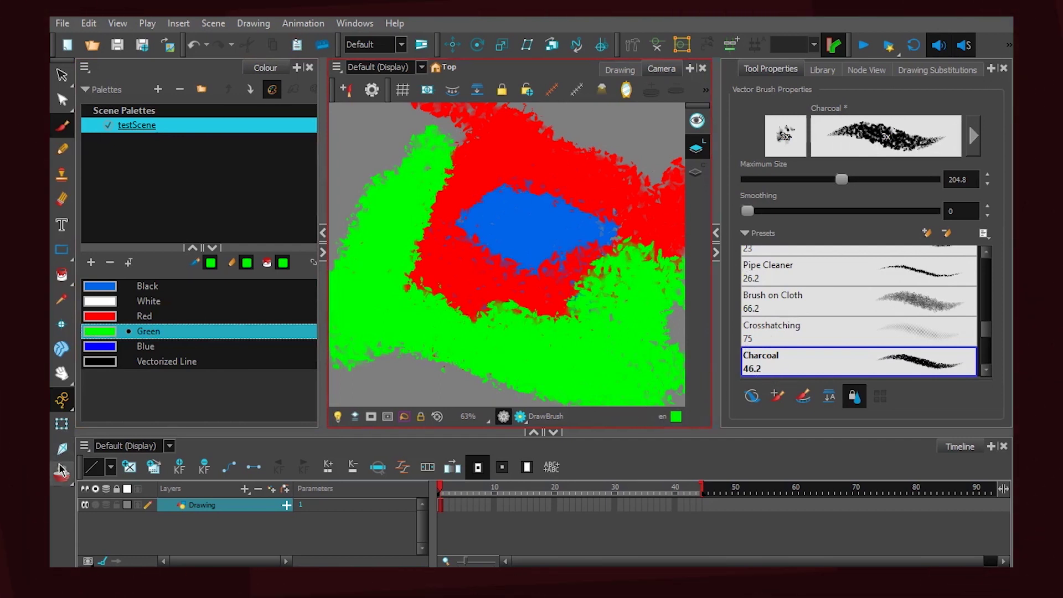
# Sample the red and blue painted areas with the Dropper tool to pick their palette swatches.
pyautogui.click(148, 393)
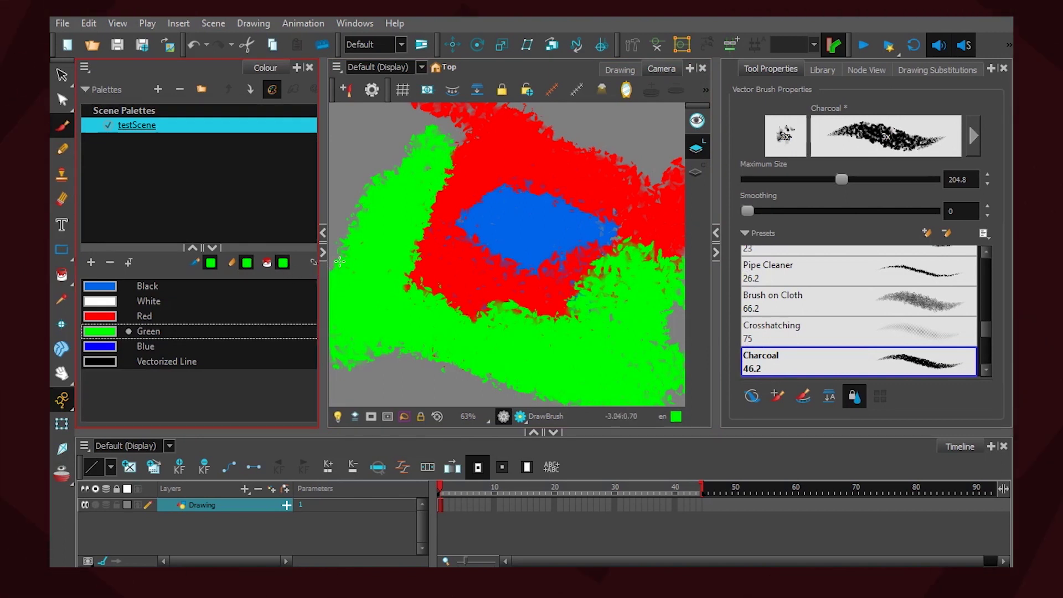
pyautogui.click(368, 260)
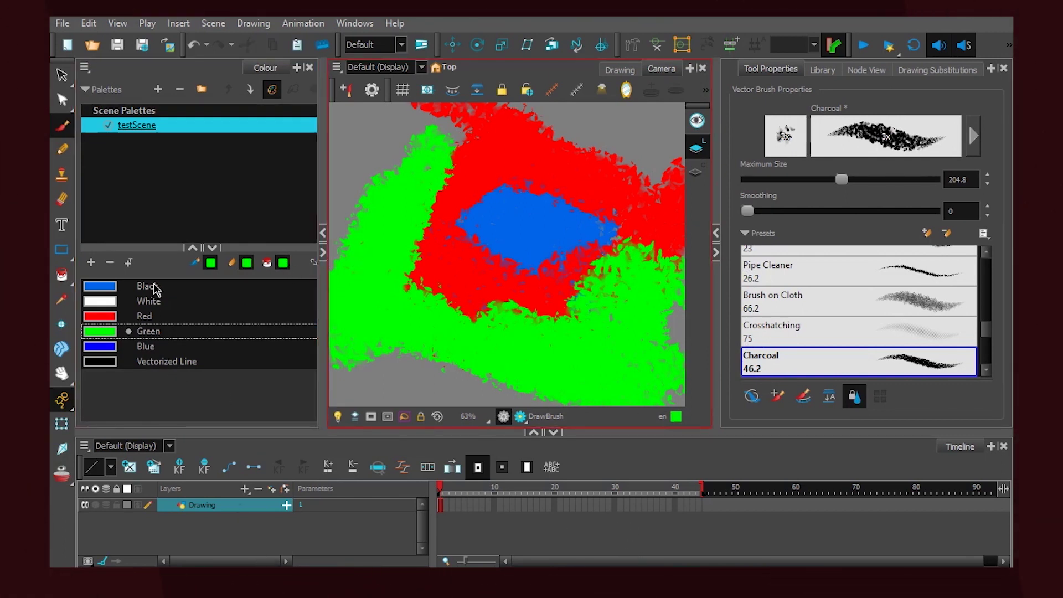
pyautogui.click(62, 300)
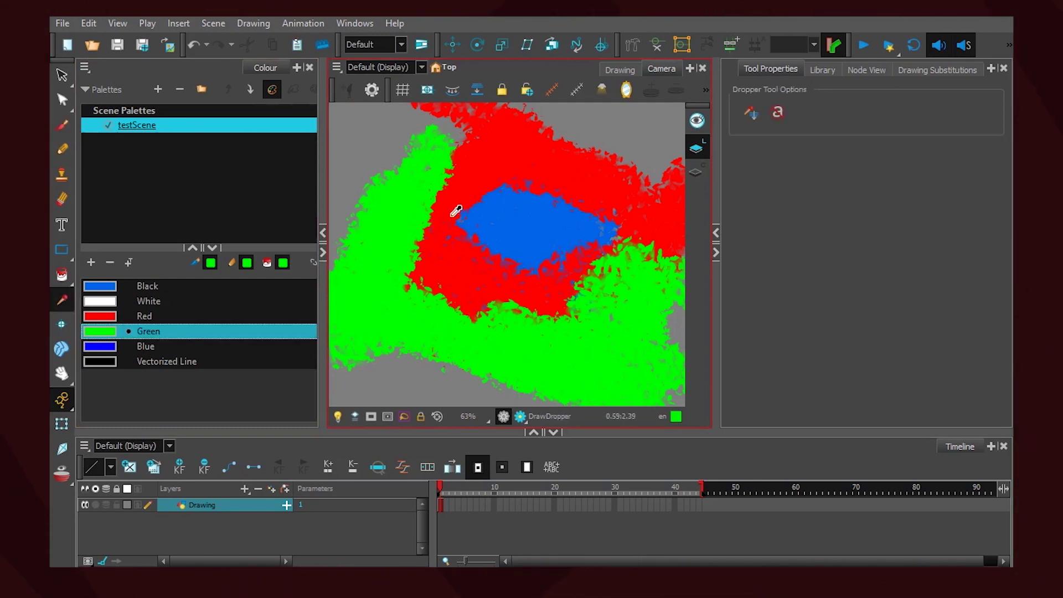
pyautogui.click(458, 199)
pyautogui.click(553, 216)
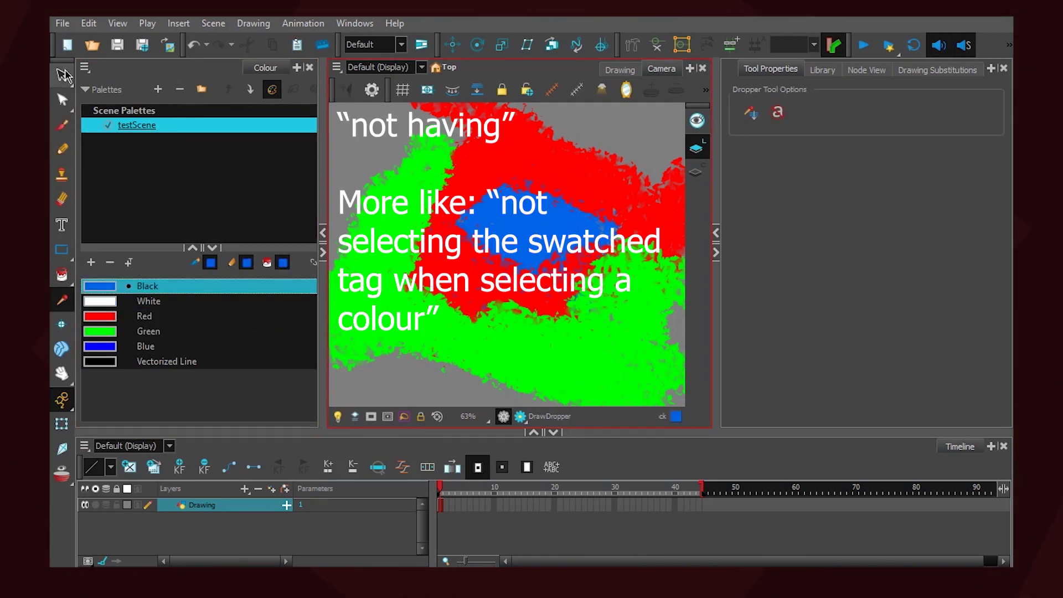
# Select and delete all the painted strokes on frame 1, and make Vectorized Line the current swatch.
pyautogui.click(63, 75)
pyautogui.click(648, 303)
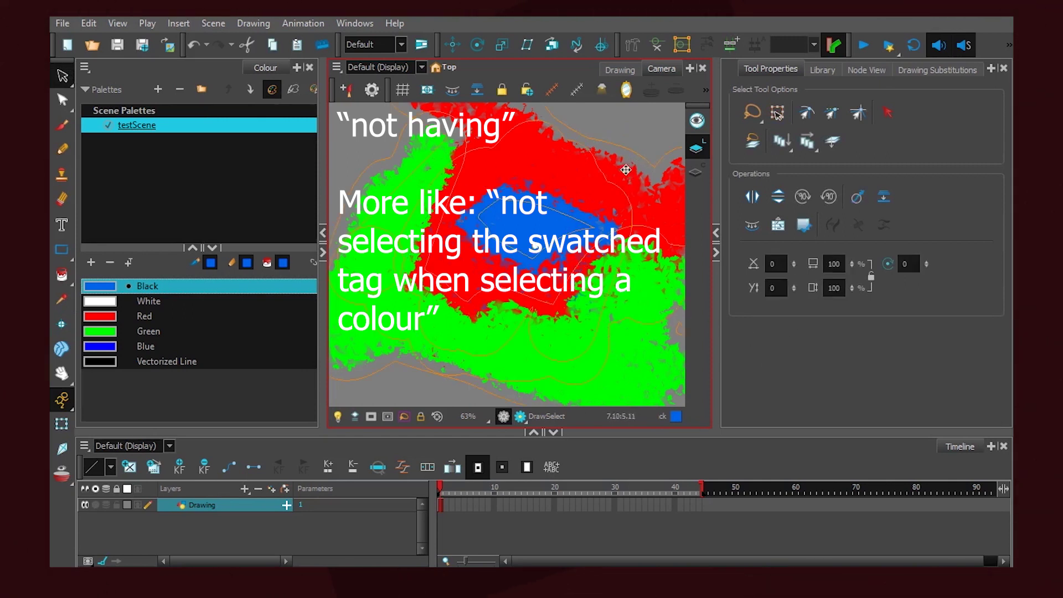
pyautogui.press('Delete')
pyautogui.moveTo(607, 195); pyautogui.dragTo(501, 223)
pyautogui.click(166, 361)
pyautogui.click(388, 67)
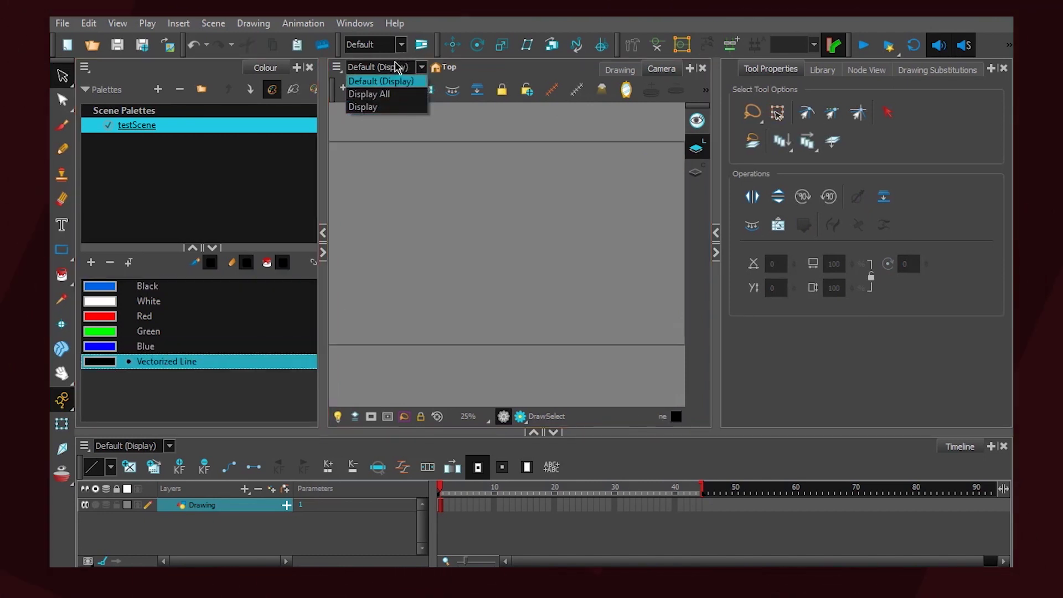
pyautogui.click(395, 65)
pyautogui.click(88, 23)
pyautogui.click(305, 438)
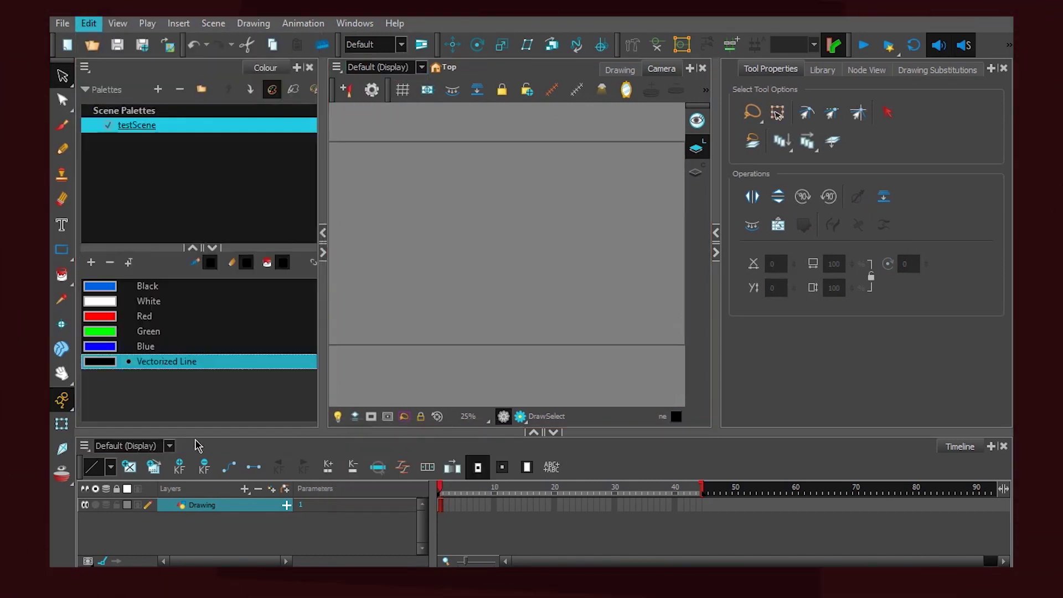
# Open the preferences and look through the setting categories from General to Particle, including Camera, Node View, Exposure Sheet, Drawing, Sound and Deformation.
pyautogui.hotkey('ctrl', 'u')
pyautogui.click(195, 37)
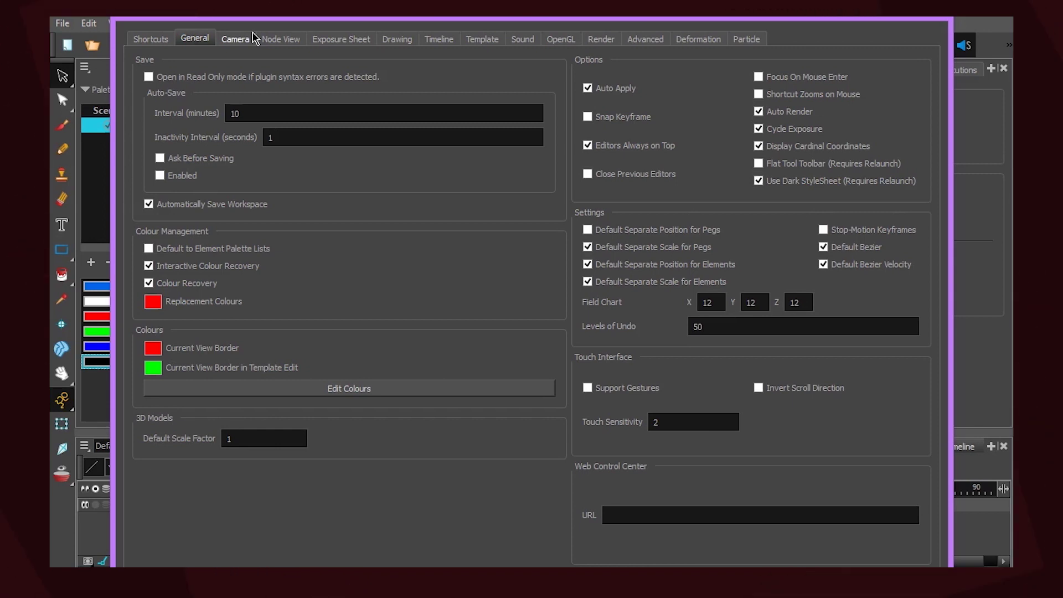
pyautogui.click(238, 38)
pyautogui.click(290, 37)
pyautogui.click(354, 38)
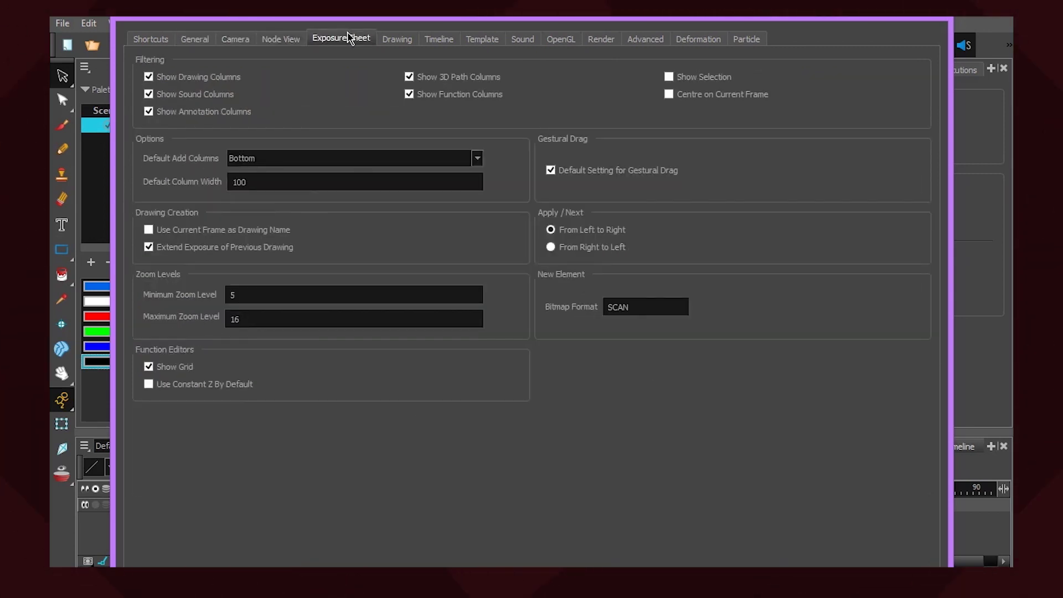
pyautogui.click(396, 39)
pyautogui.click(439, 39)
pyautogui.click(479, 40)
pyautogui.click(522, 39)
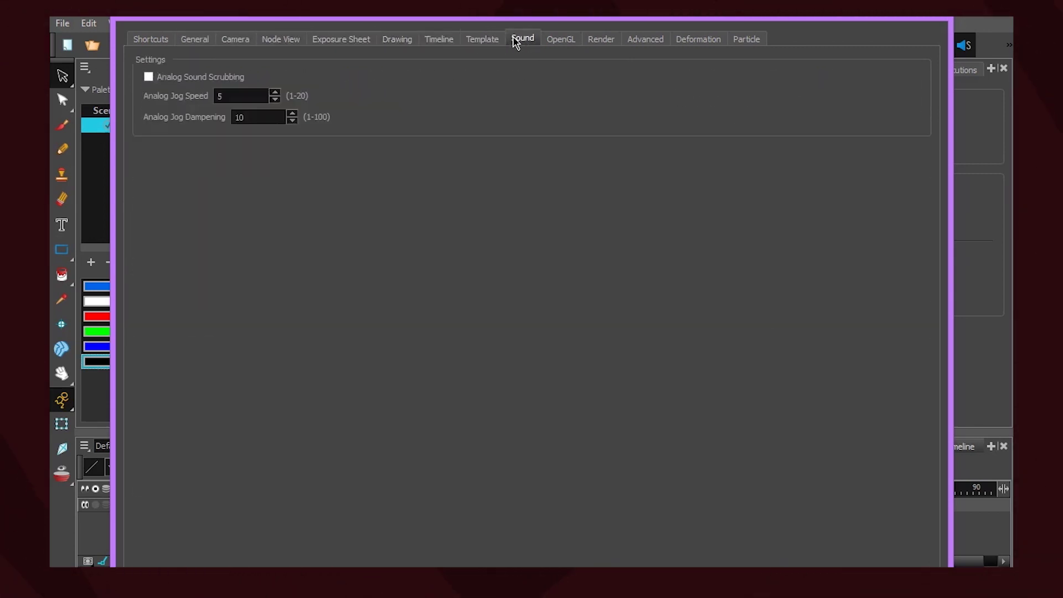
pyautogui.click(560, 38)
pyautogui.click(601, 38)
pyautogui.click(645, 38)
pyautogui.click(692, 39)
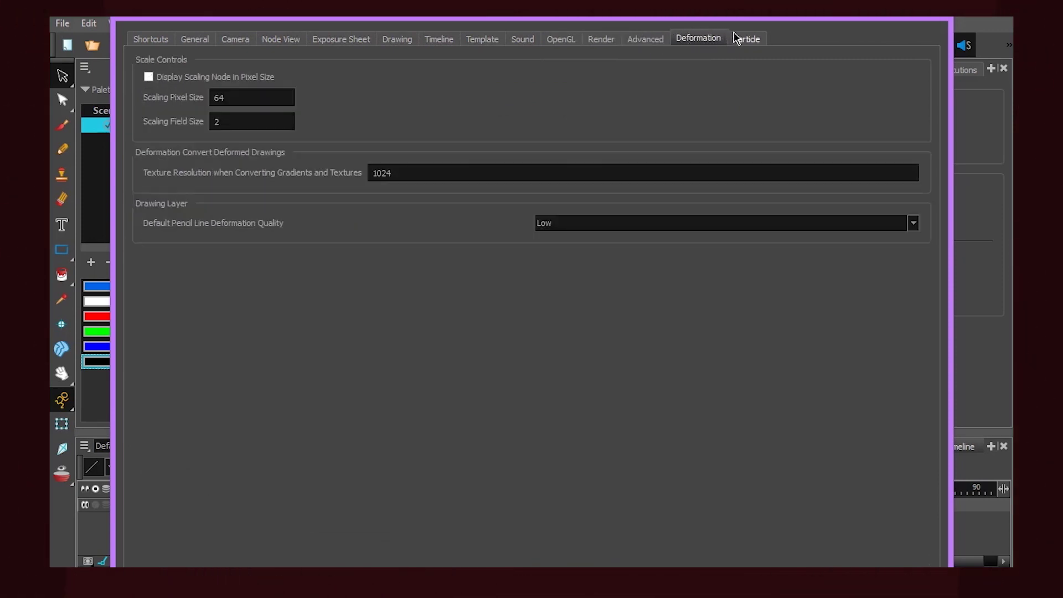
pyautogui.click(746, 39)
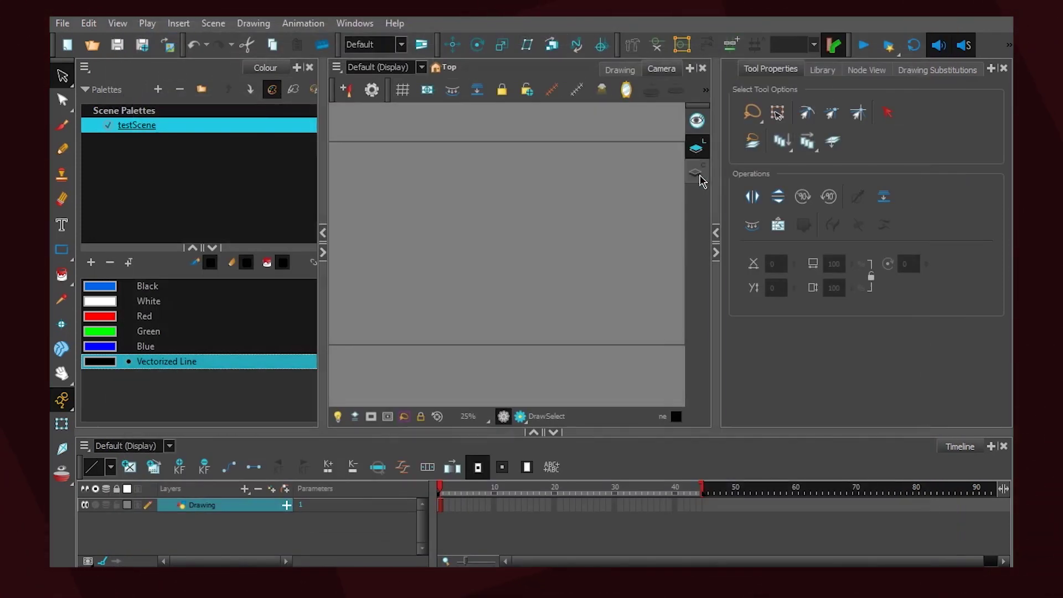
# Preview the full camera frame in Render View, return to OpenGL View, and toggle the camera mask on and off.
pyautogui.scroll(-2, 658, 181)
pyautogui.moveTo(629, 249); pyautogui.dragTo(604, 234)
pyautogui.scroll(1, 599, 271)
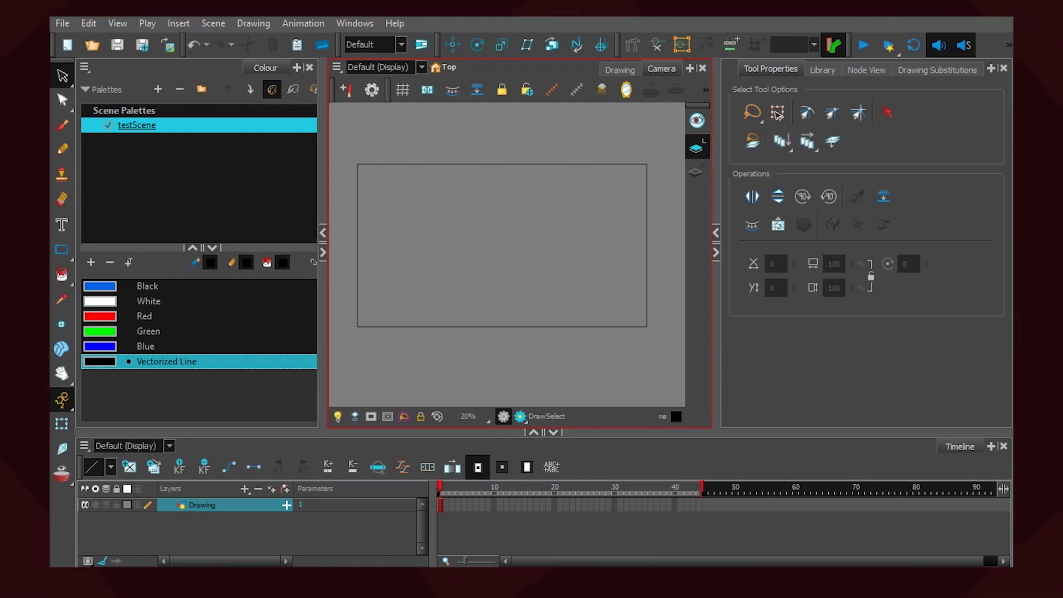
pyautogui.click(520, 417)
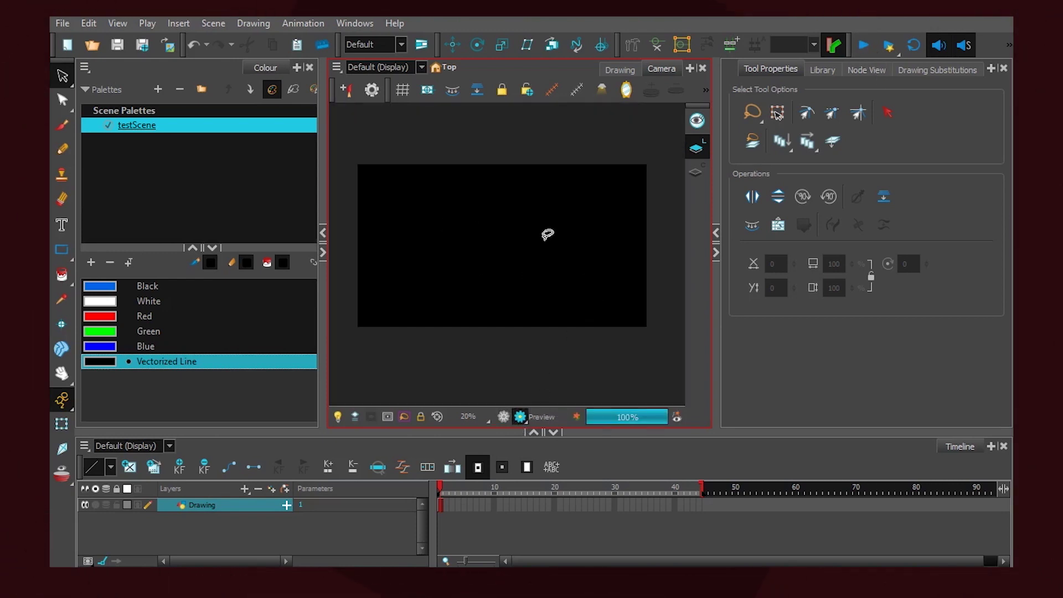
pyautogui.click(503, 416)
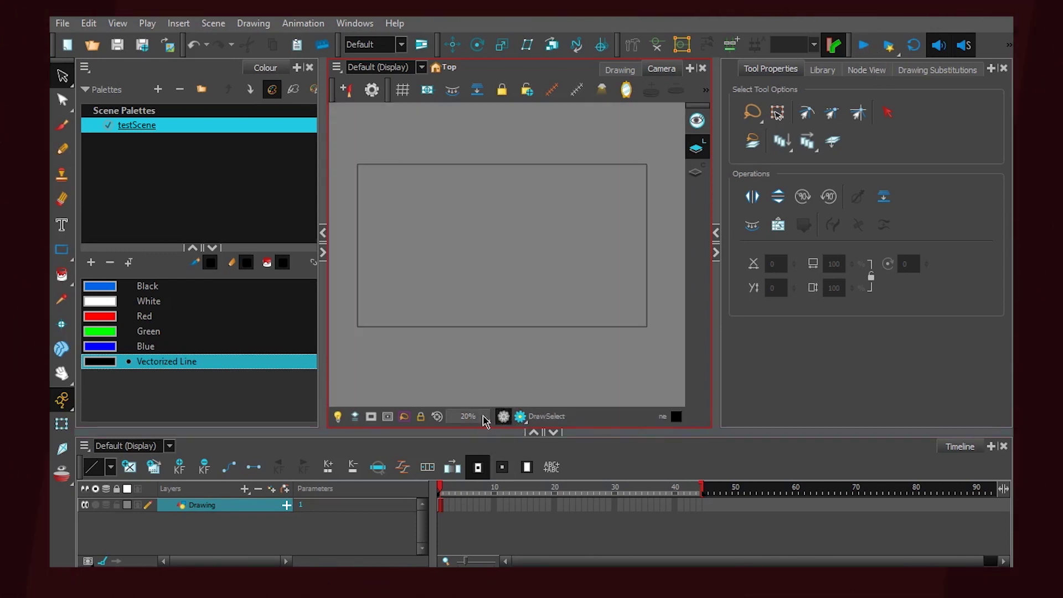
pyautogui.click(371, 416)
pyautogui.click(371, 417)
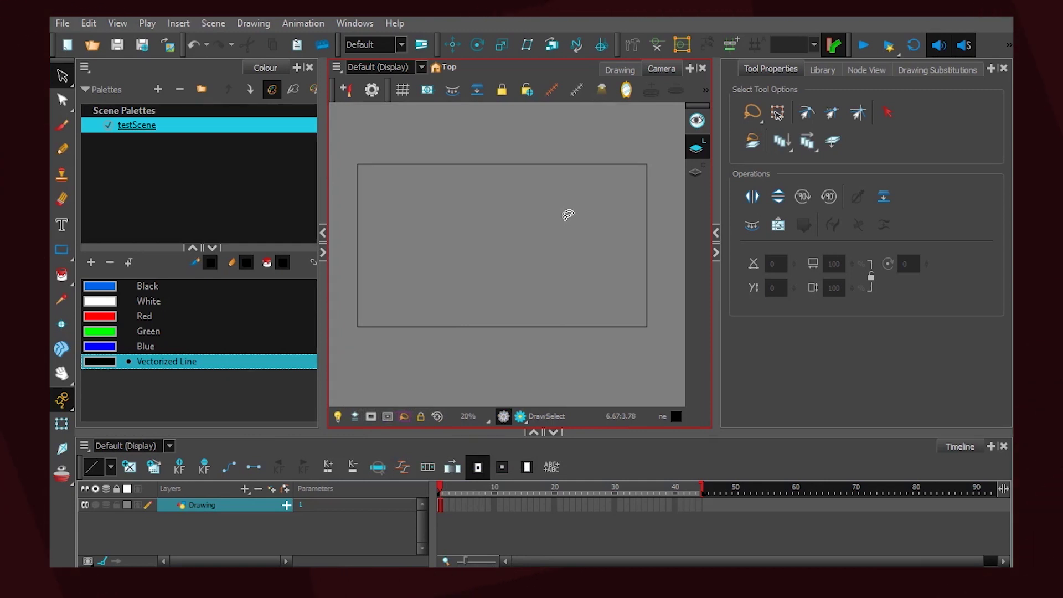